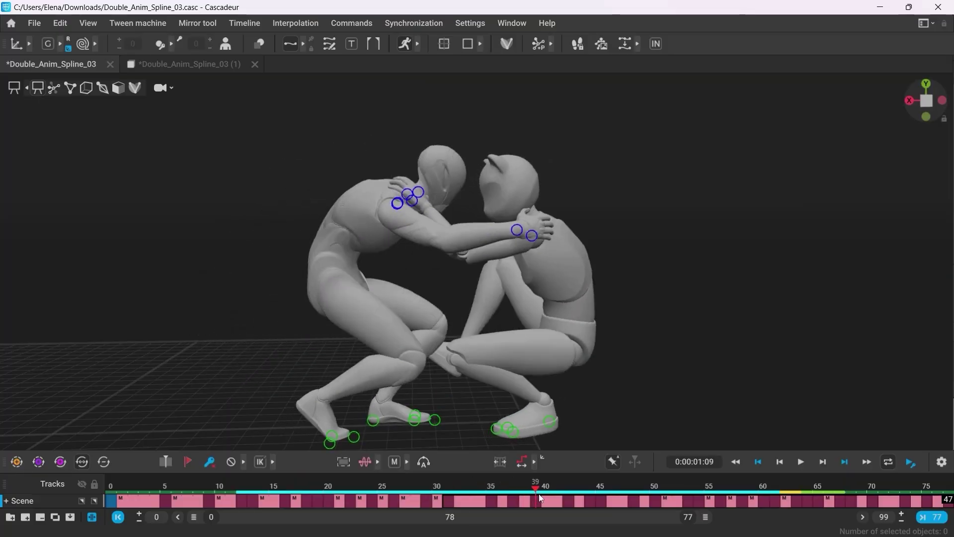
Play and scrub through the two-character interaction and the backflip animation to review their motion
left_click_drag(541, 493, 738, 488)
left_click(801, 462)
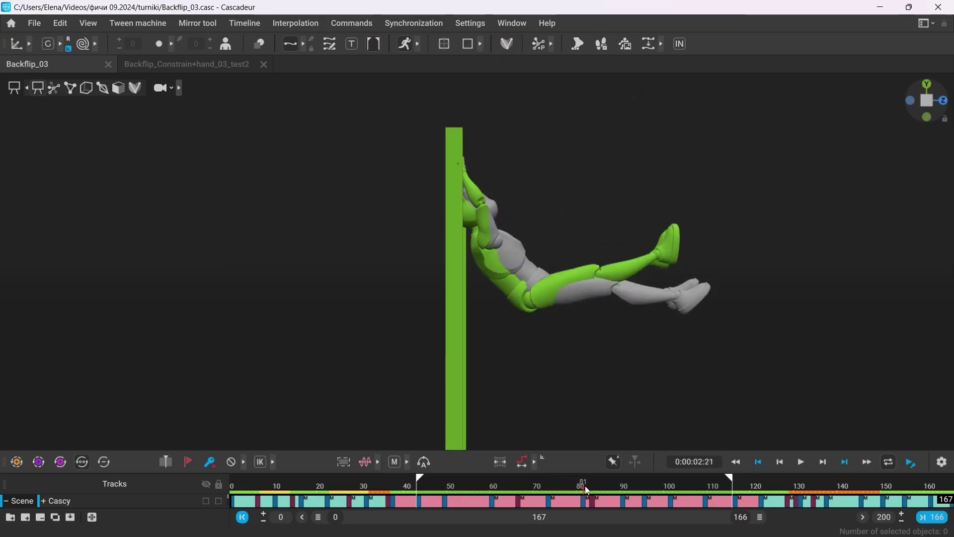
left_click_drag(586, 486, 682, 488)
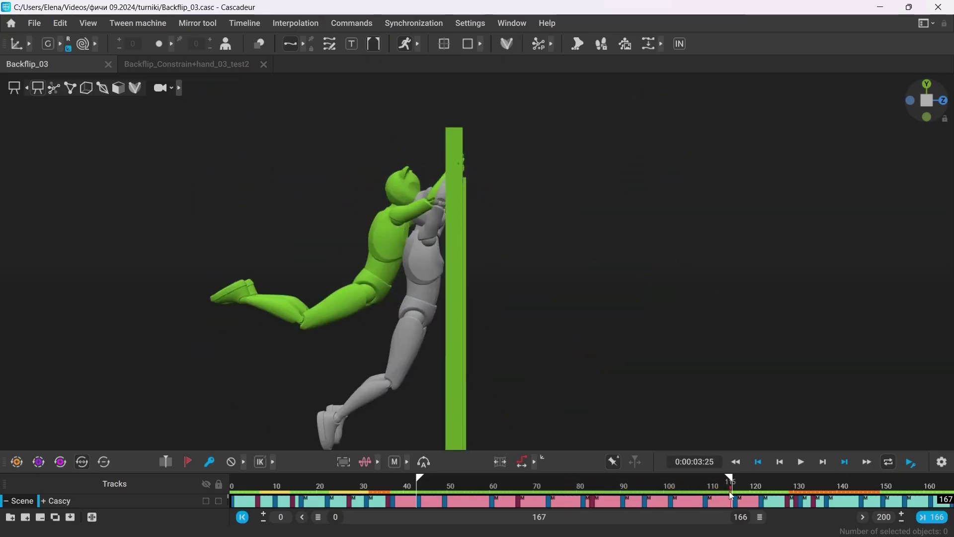
Set the head mesh's Base1, Base3 and Base4 blendshapes to 17, 28 and 37, and raise Base5
left_click_drag(729, 249, 748, 261)
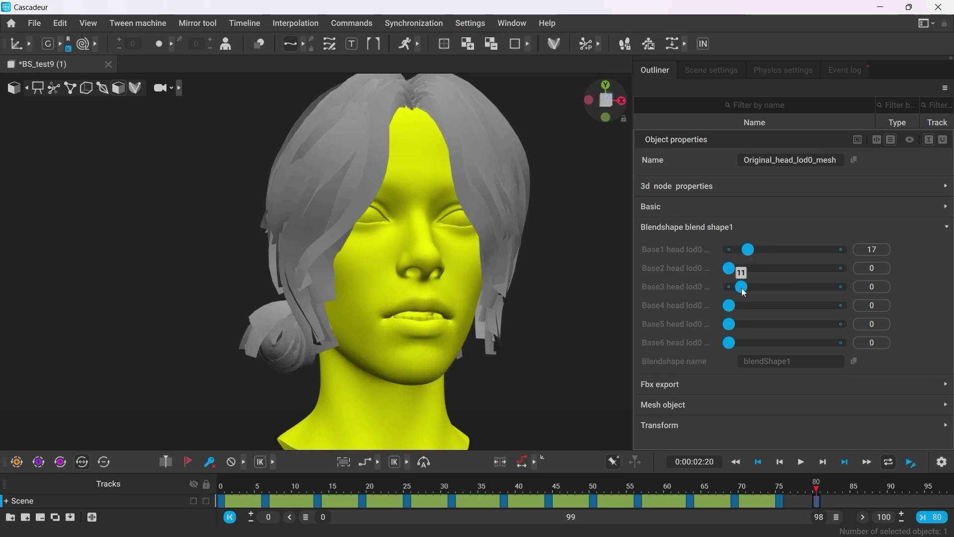
left_click_drag(748, 311, 769, 312)
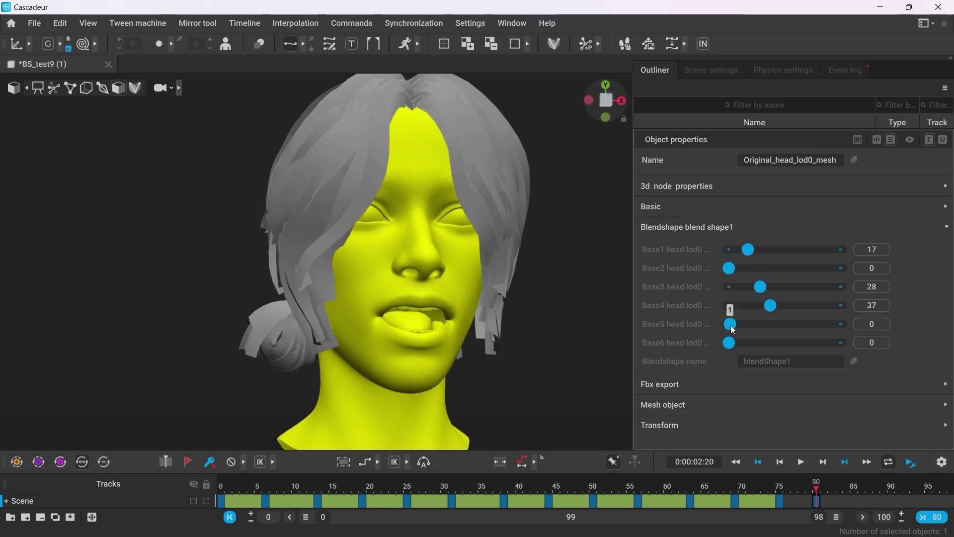
left_click_drag(740, 328, 746, 329)
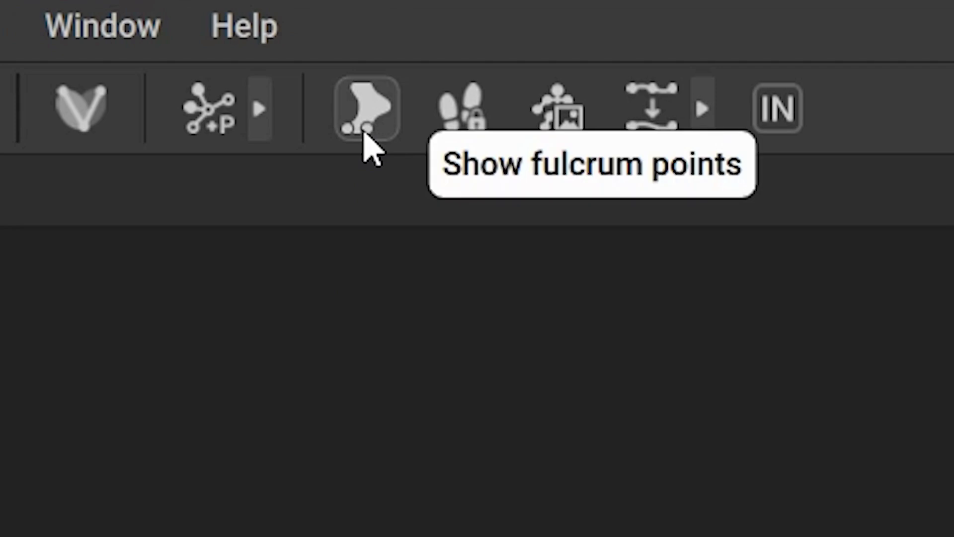
Show the fulcrum points and scrub through the Sabertooth_run animation
left_click(366, 125)
left_click_drag(604, 492, 953, 522)
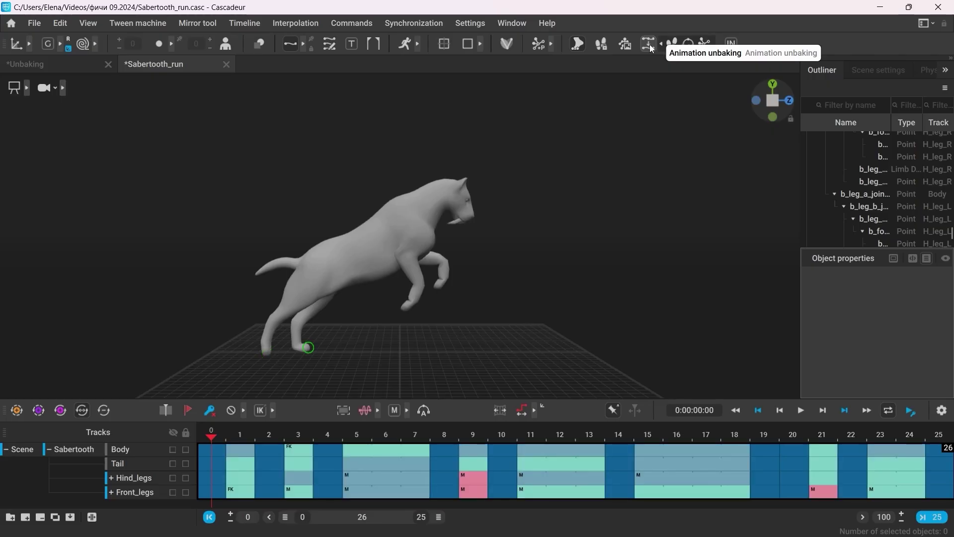
left_click_drag(211, 436, 624, 452)
left_click_drag(618, 369, 863, 369)
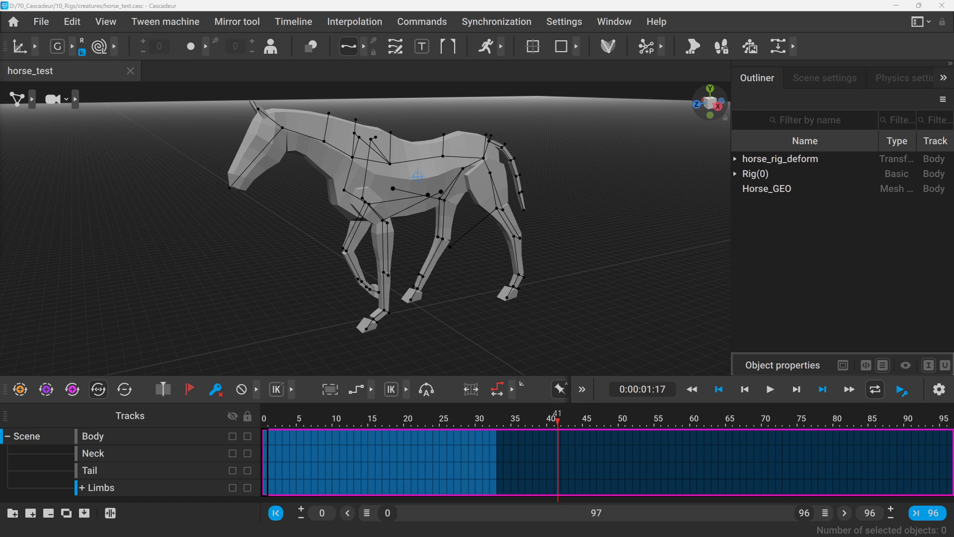
Play the horse_test walk animation and show the fulcrum points on the horse's hooves
scroll(287, 224, "down", 2)
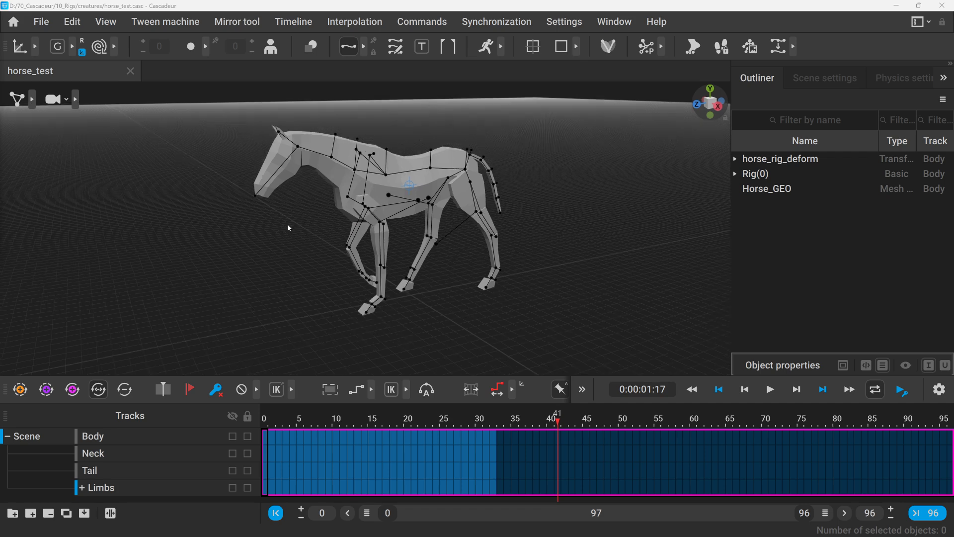
right_click_drag(288, 224, 254, 252)
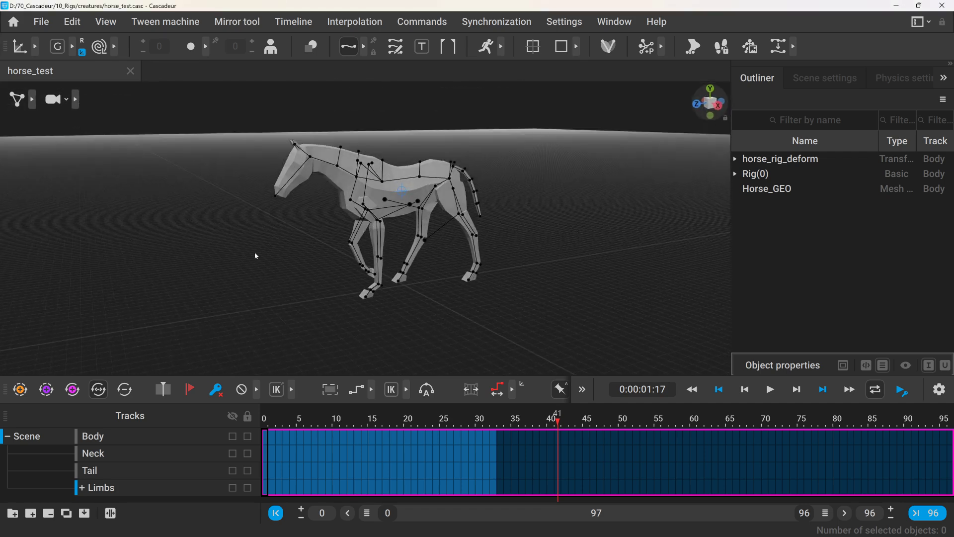
key("space")
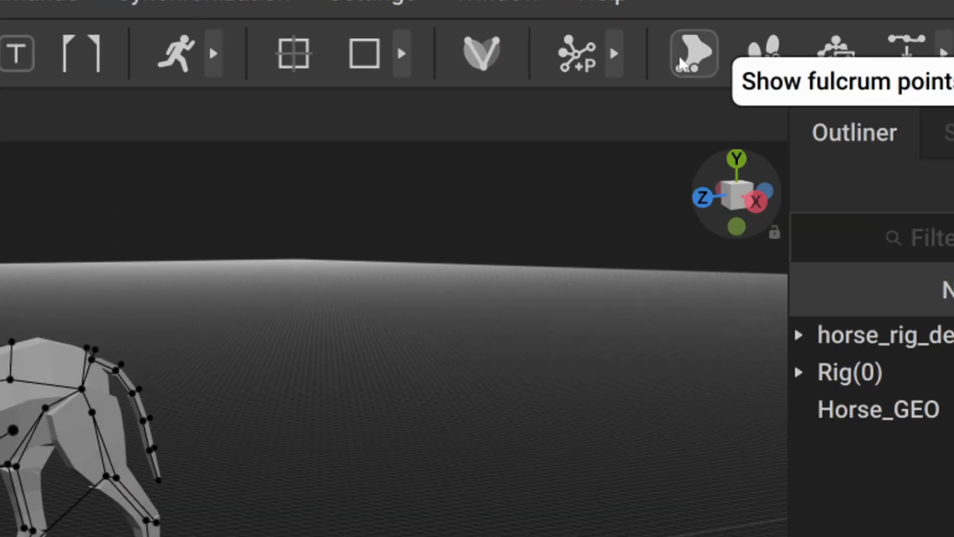
left_click(693, 46)
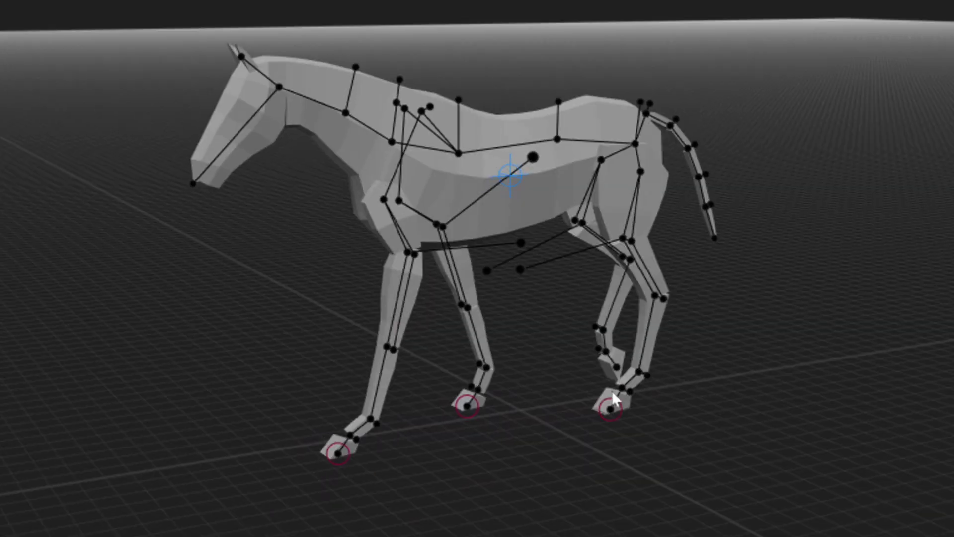
scroll(515, 467, "up", 5)
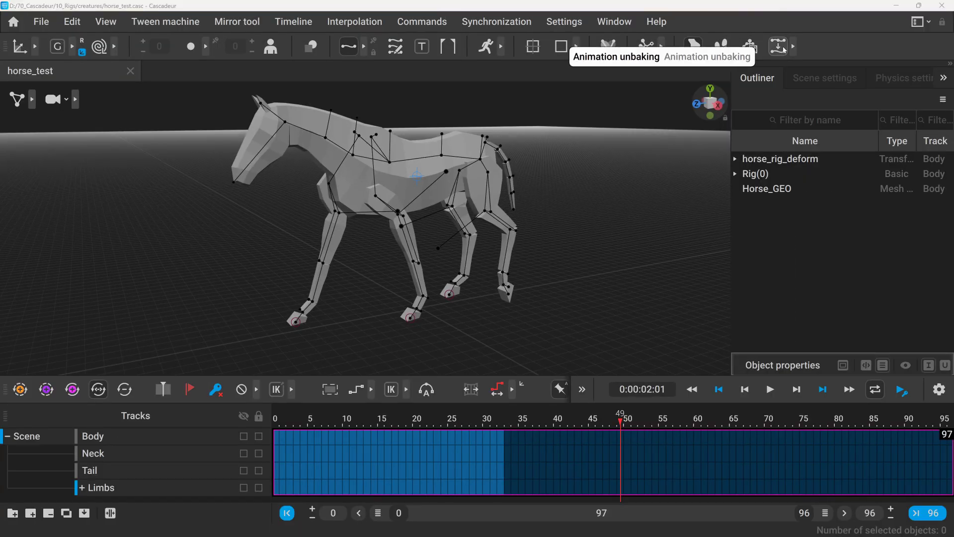
Try to unbake the horse's baked walk animation
left_click(784, 50)
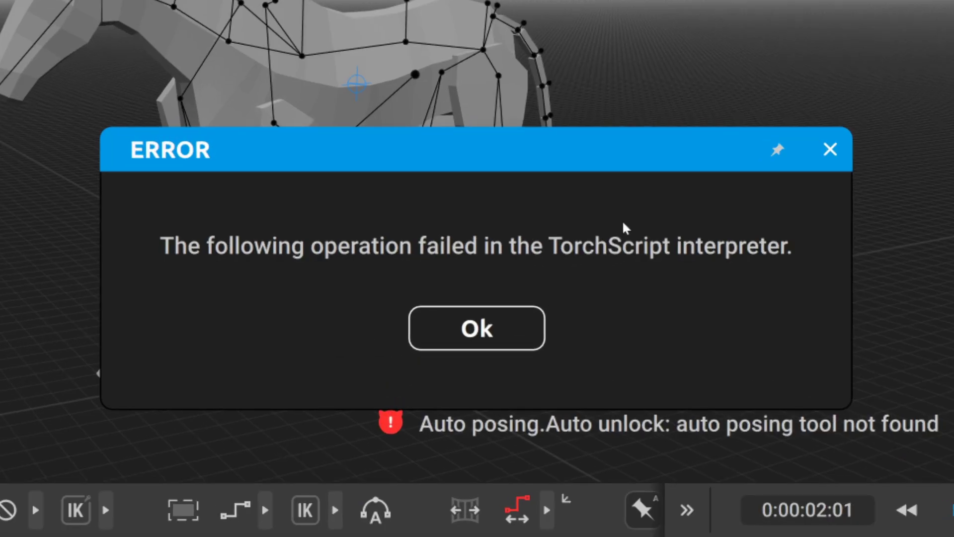
left_click(454, 332)
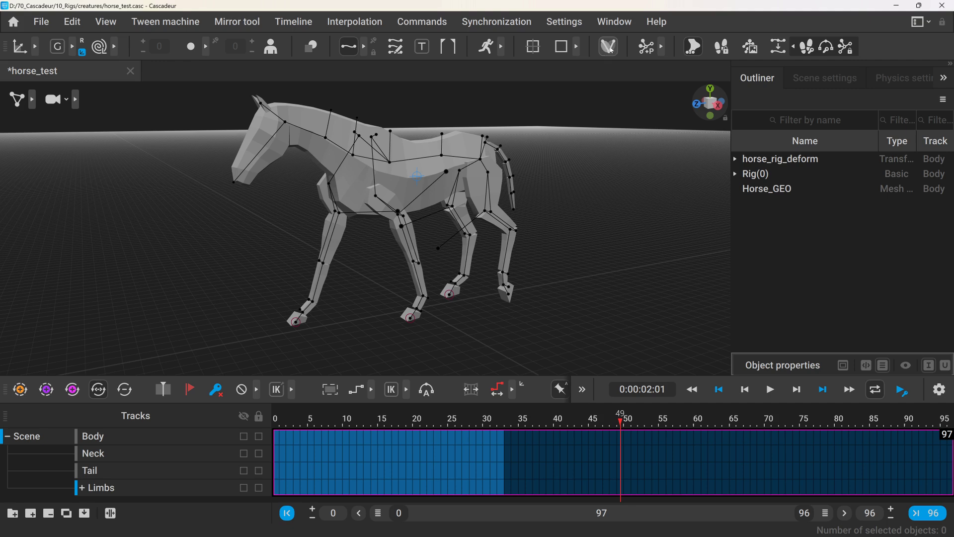
Enter rig mode, add prototype fulcrum groups to the horse's hooves and generate the rig
left_click(609, 48)
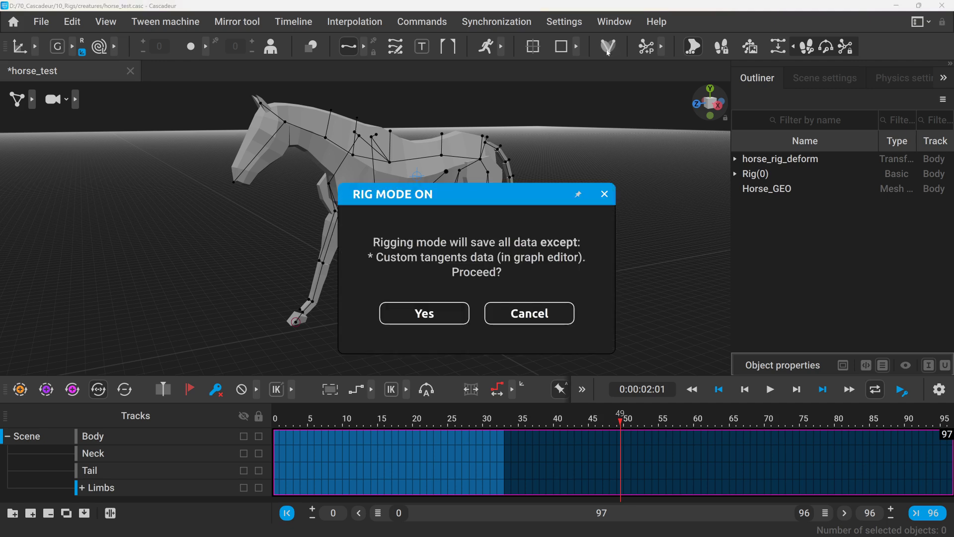
left_click(454, 311)
scroll(63, 249, "down", 5)
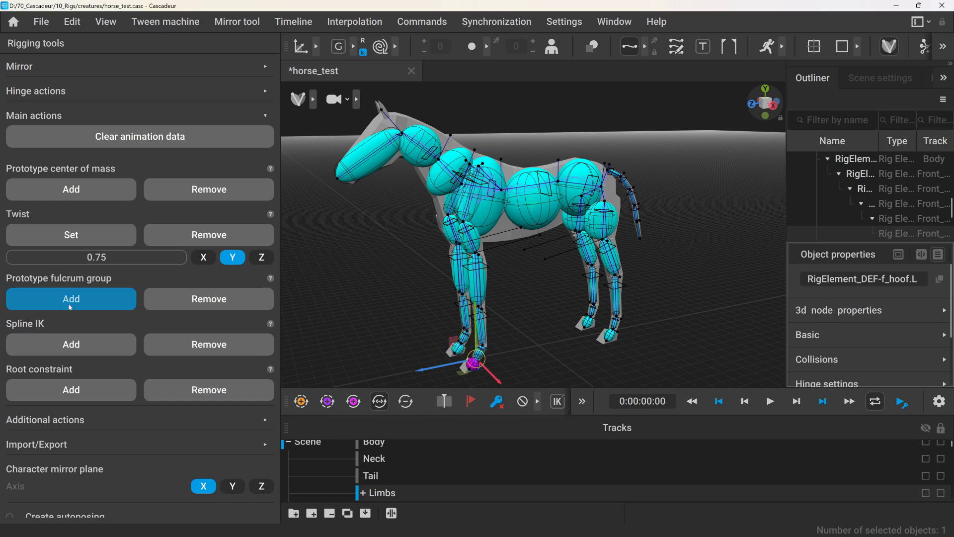
left_click(590, 325)
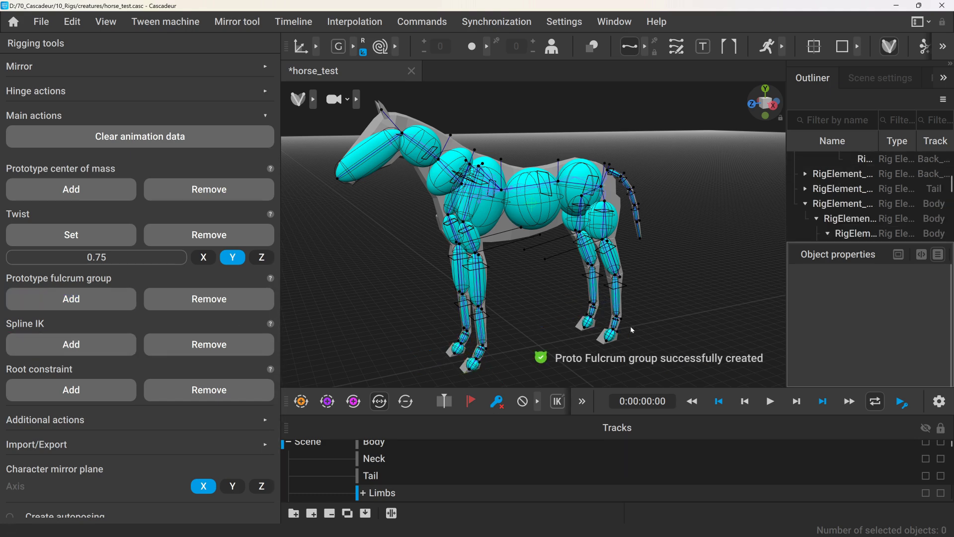
scroll(130, 313, "down", 3)
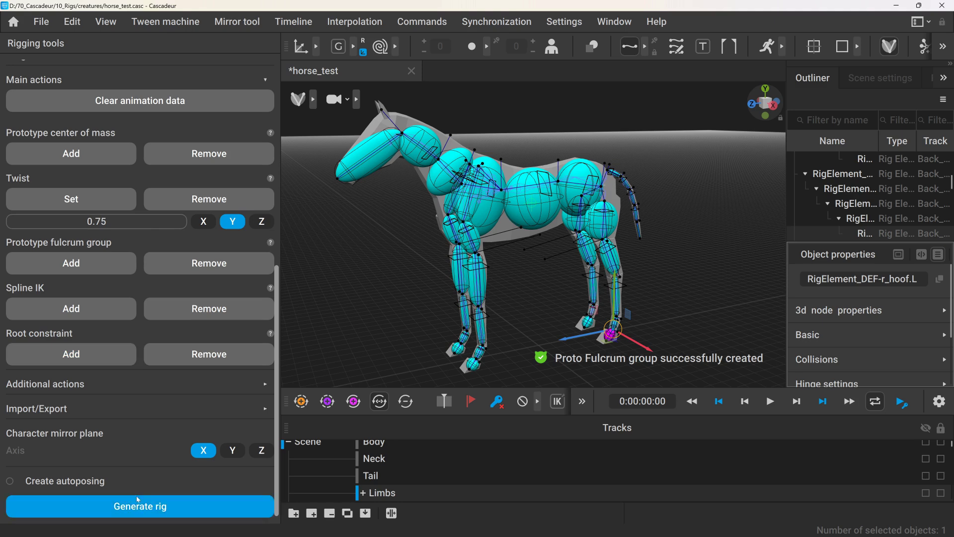
left_click(129, 507)
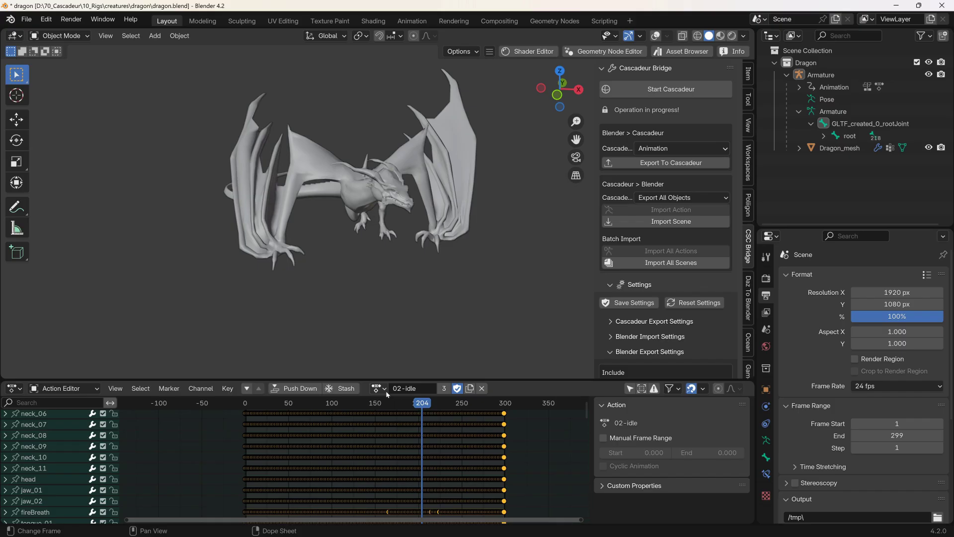
Switch to Blender, assign the 01-flying action to the dragon armature and preview its playback
left_click(380, 388)
left_click(396, 263)
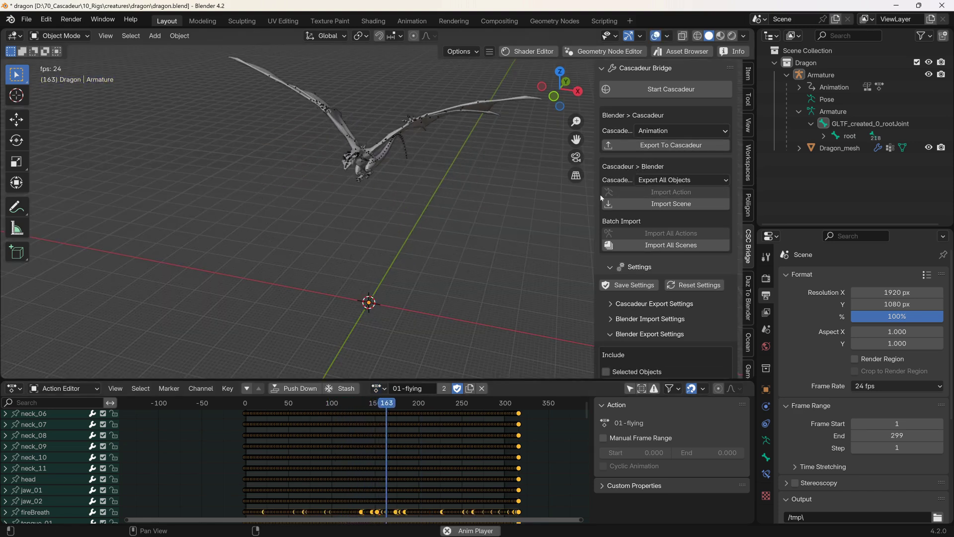
middle_click_drag(410, 233, 402, 224)
key("space")
Export the dragon's flying action to Cascadeur with the Animation option
middle_click_drag(371, 272, 248, 275)
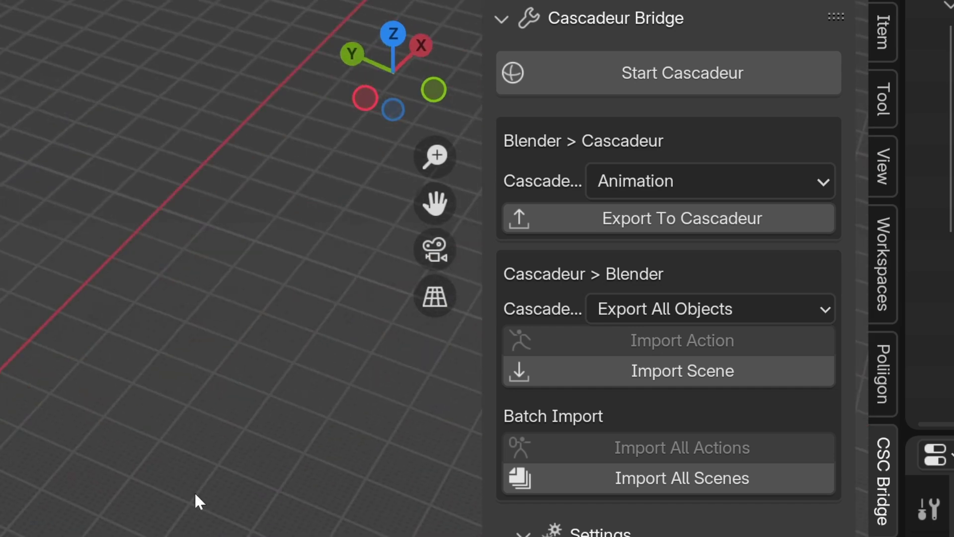
middle_click_drag(199, 502, 7, 398)
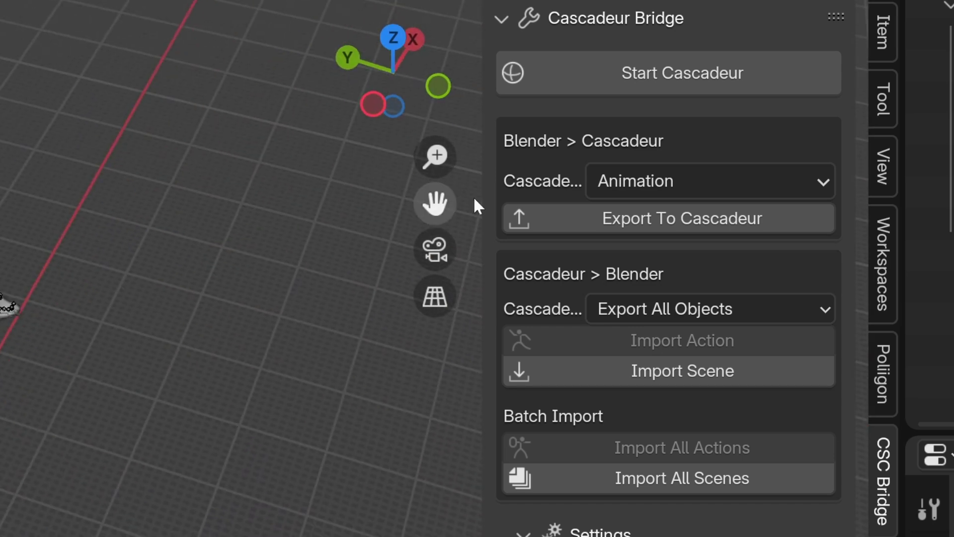
left_click(644, 219)
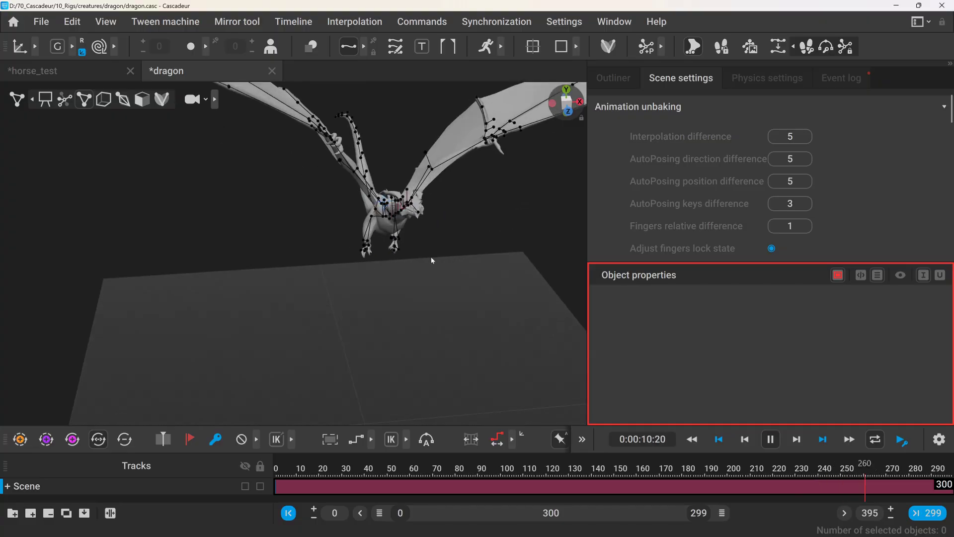
Switch to Cascadeur, stop playback and unbake the imported dragon animation
key("space")
left_click_drag(466, 249, 485, 336, "alt")
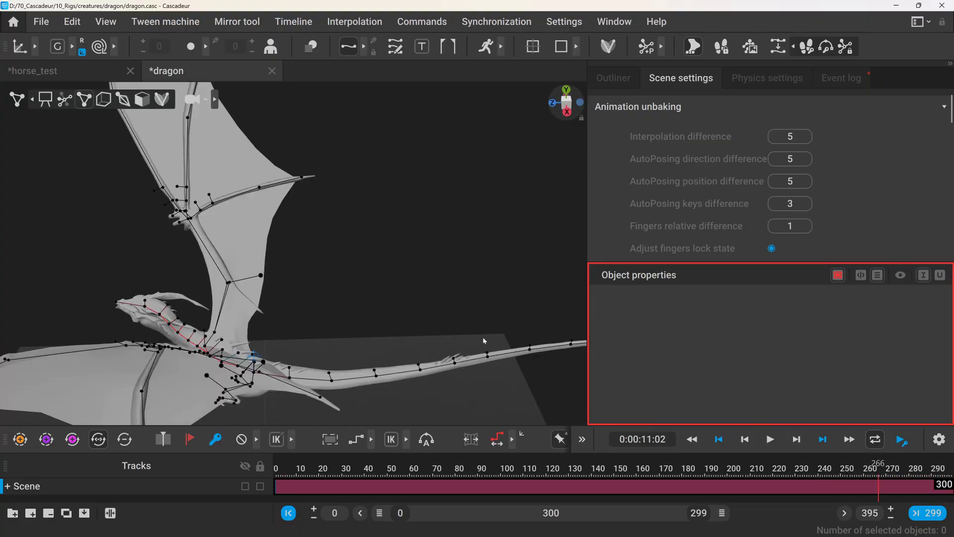
left_click(778, 46)
Play the unbaked dragon animation to review the flight
key("space")
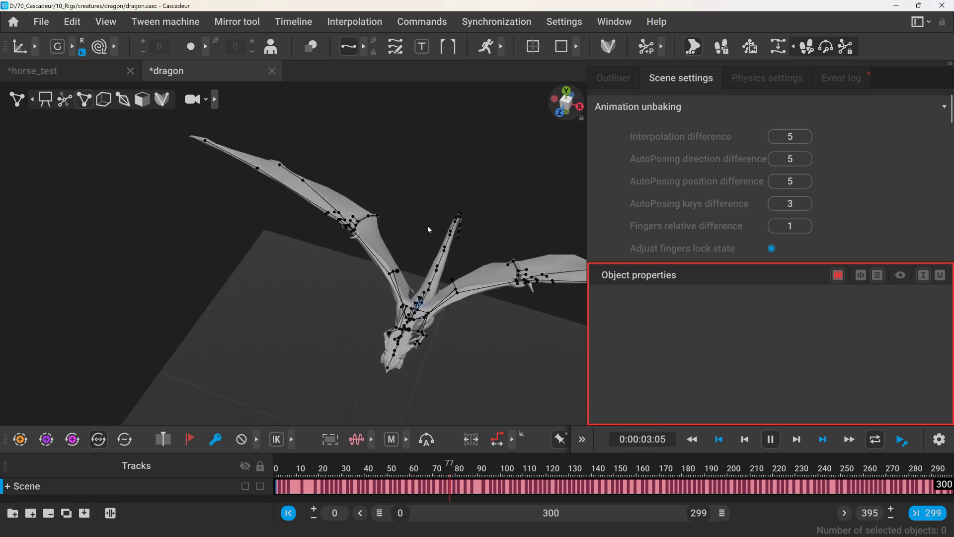
left_click(779, 439)
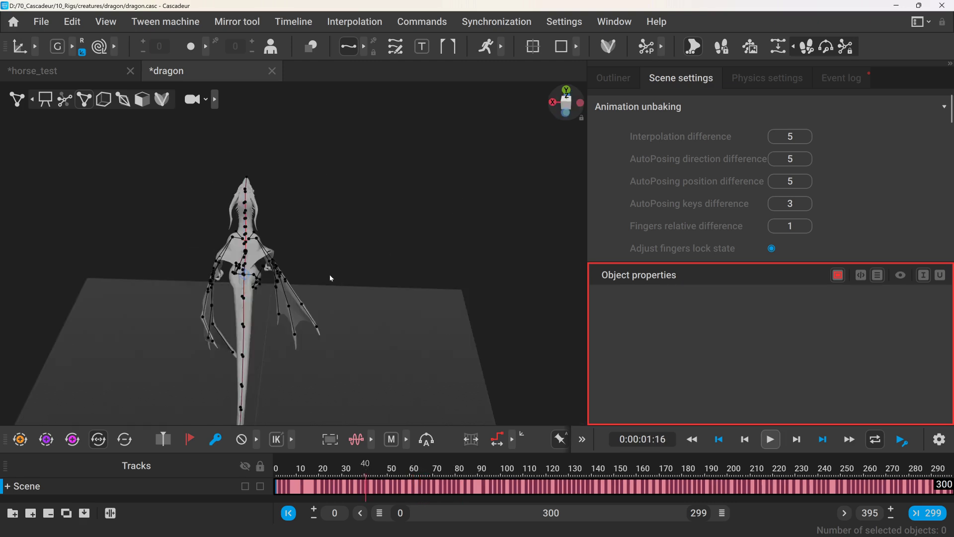
key("space")
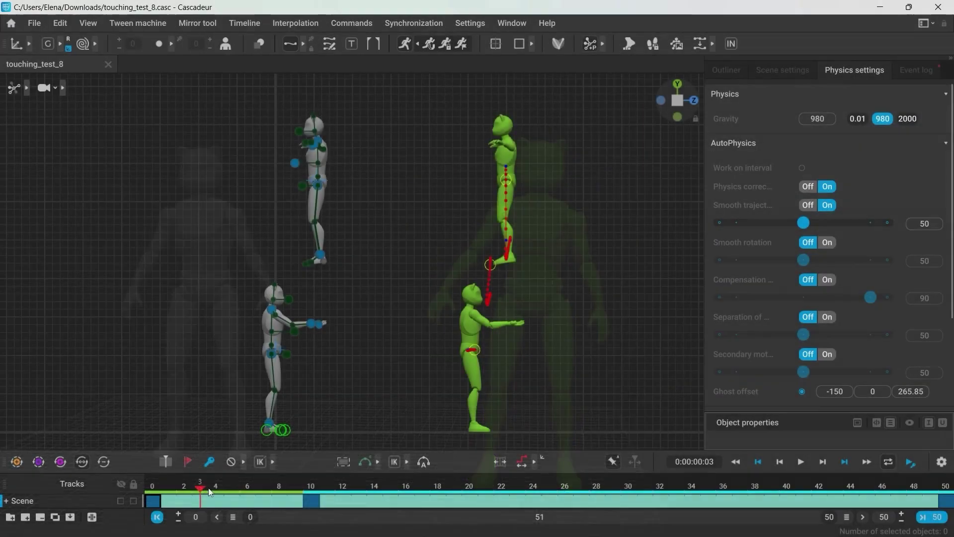
Scrub and play the touching_test_8 animation to compare the characters with their AutoPhysics ghosts
left_click_drag(210, 492, 329, 505)
key("space")
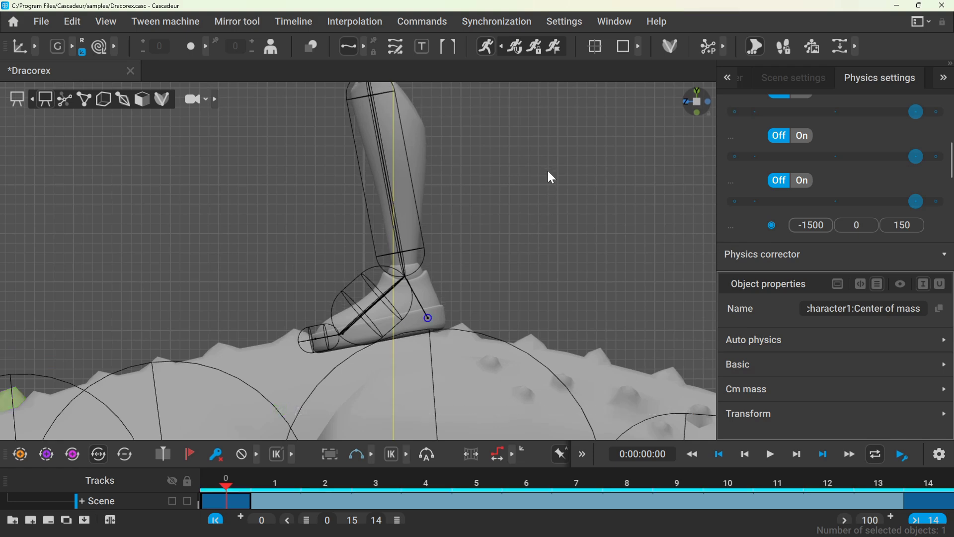
scroll(551, 184, "down", 2)
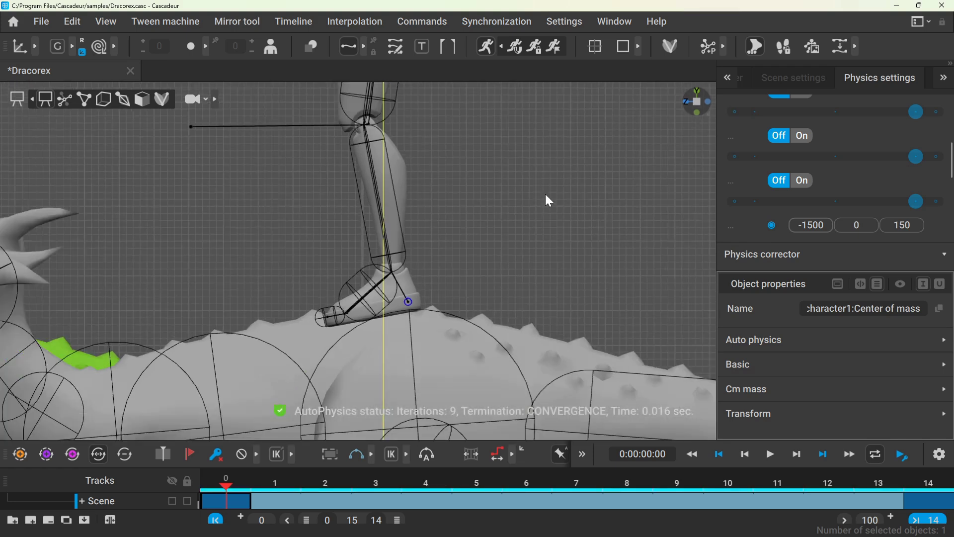
left_click(838, 284)
scroll(754, 411, "down", 2)
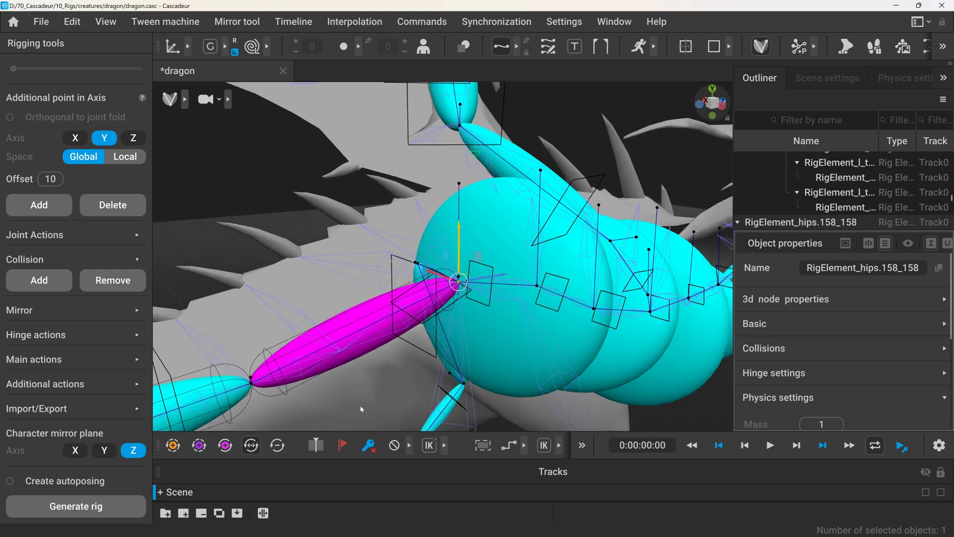
Inspect the existing collision capsule around the dragon's hips rig element at the base of the tail
right_click_drag(357, 403, 316, 384)
left_click(226, 317)
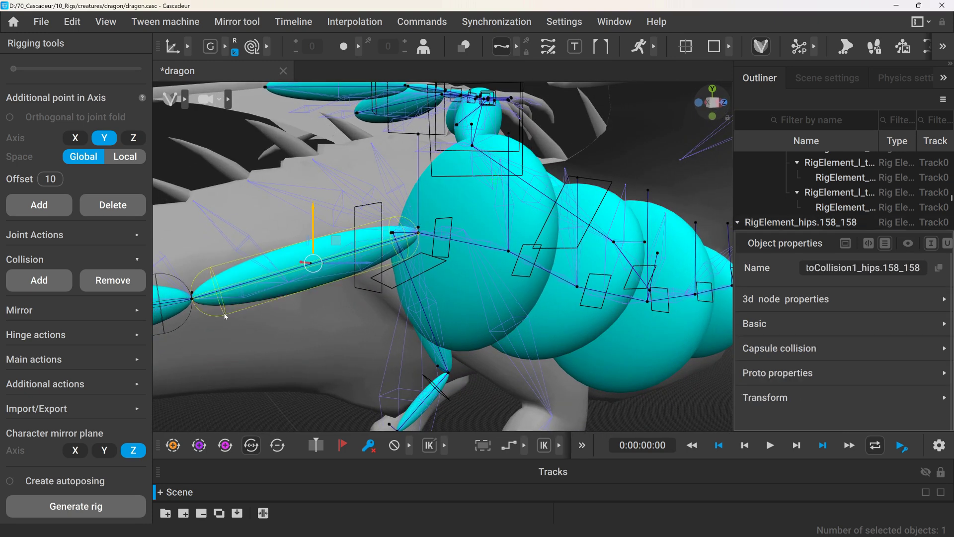
left_click(298, 253)
Add capsule collisions to the four large rig elements along the dragon's torso
scroll(864, 363, "down", 3)
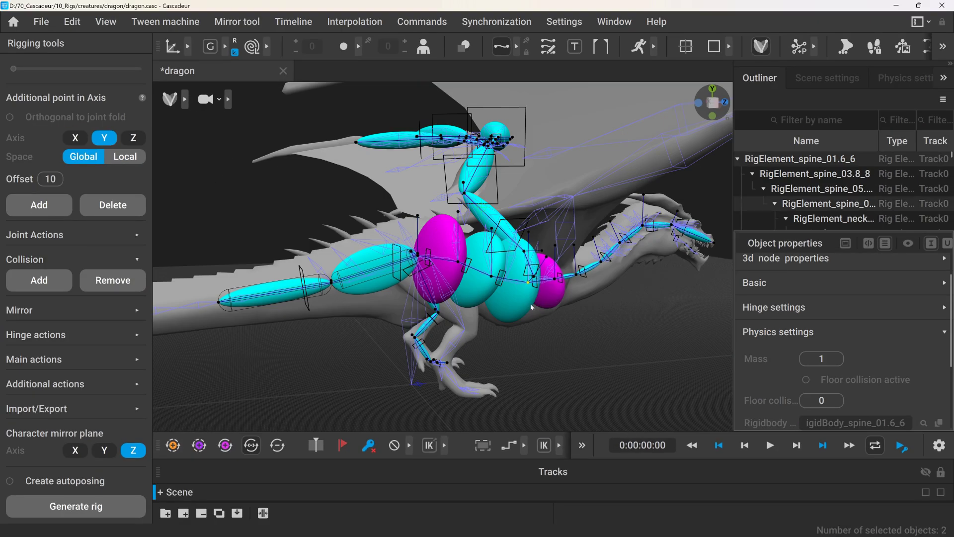
left_click(519, 294, "shift")
left_click(478, 271, "shift")
left_click(50, 278)
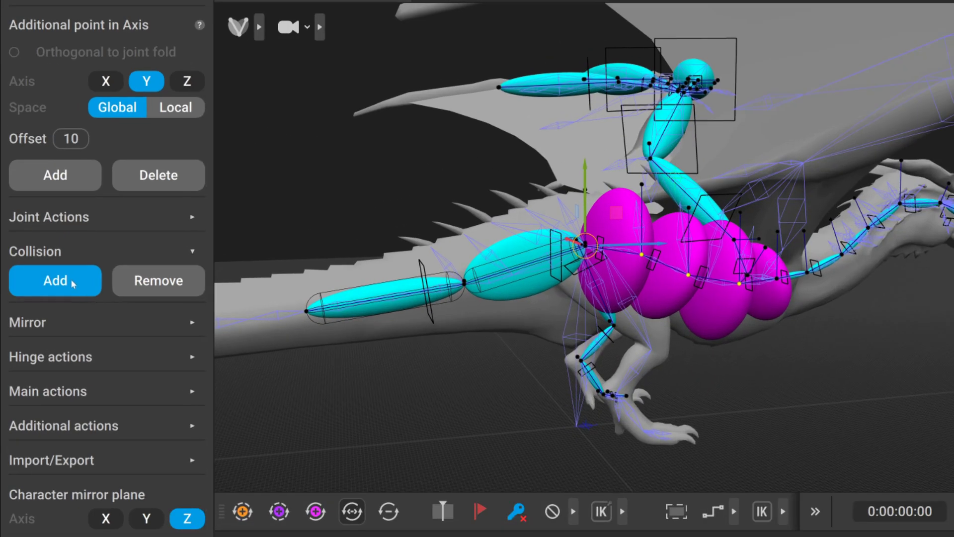
left_click(72, 280)
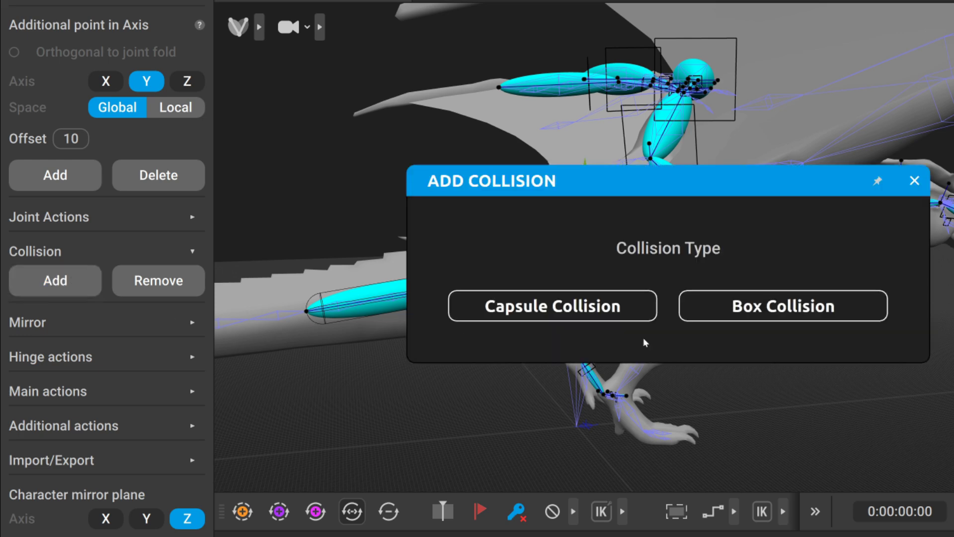
left_click(702, 297)
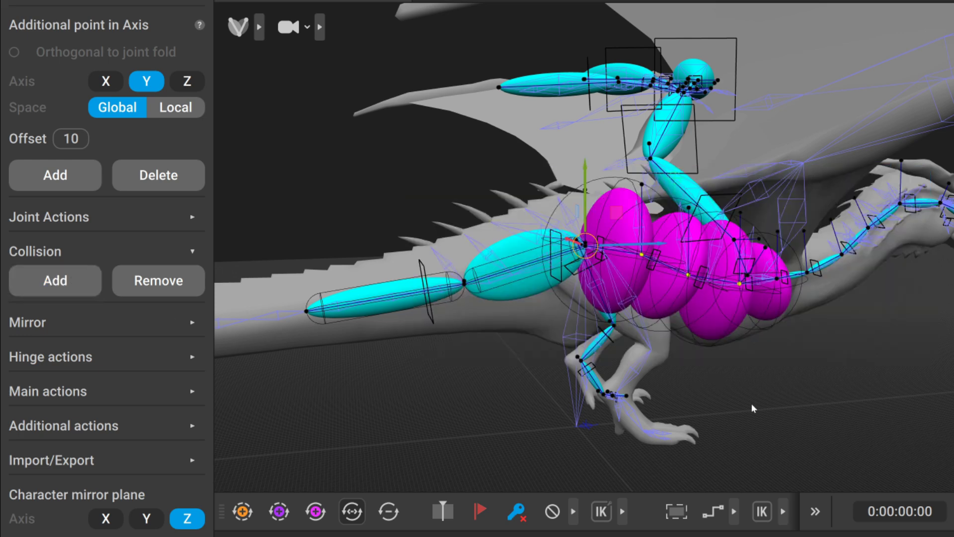
right_click_drag(753, 408, 696, 402)
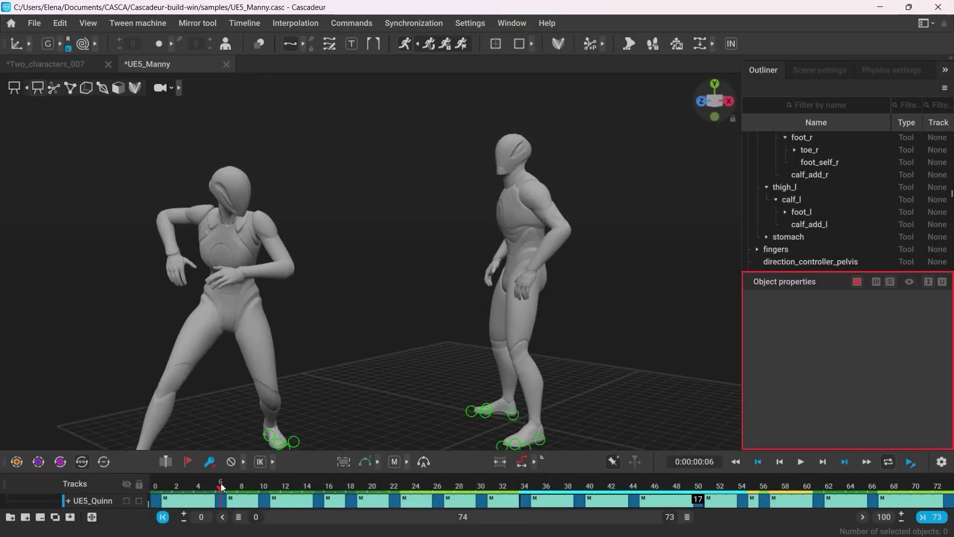
Scrub and play the UE5_Manny two-character animation and the horse_test walk to review their motion
left_click_drag(220, 484, 492, 482)
scroll(463, 360, "up", 5)
key("space")
scroll(517, 417, "down", 5)
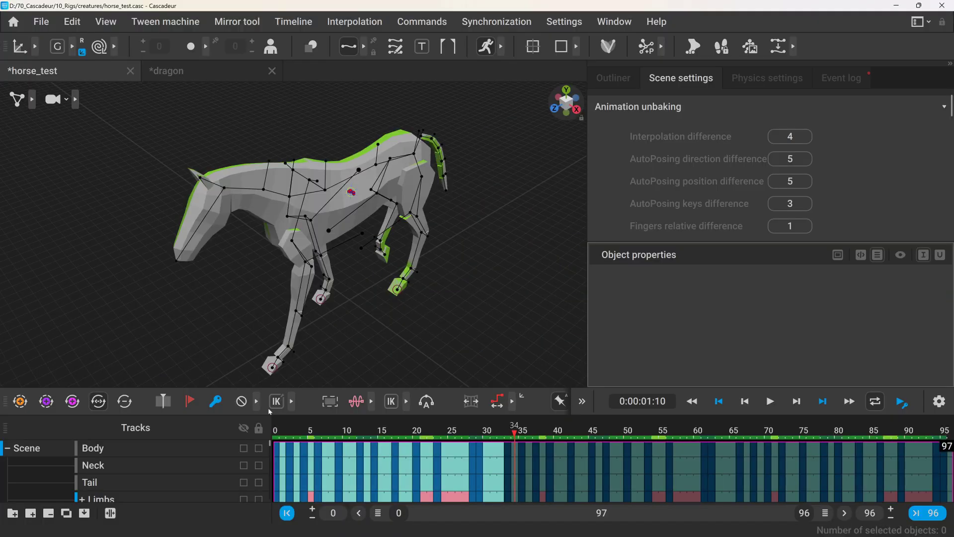
key("space")
key("space")
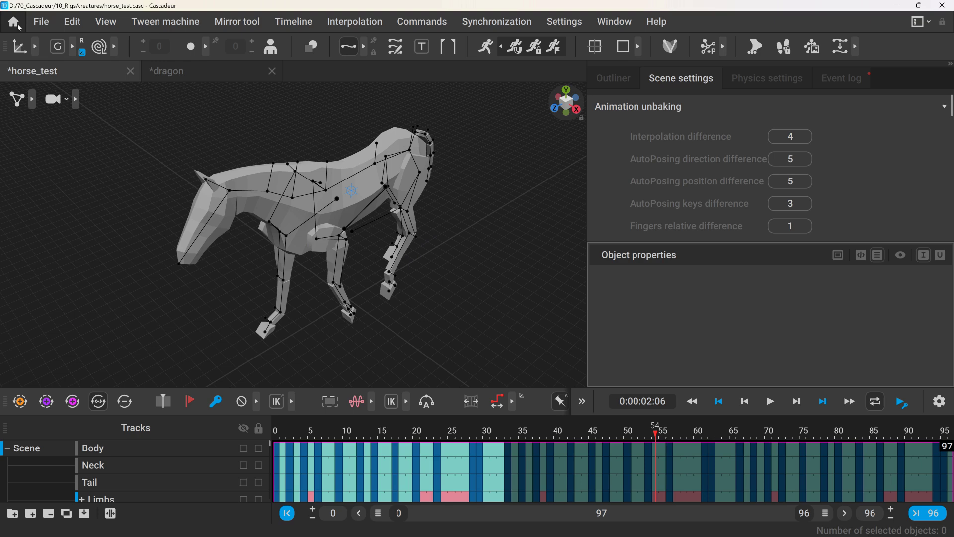
Import the saved rider character scene into the current horse_test scene
left_click(40, 22)
mouse_move(219, 155)
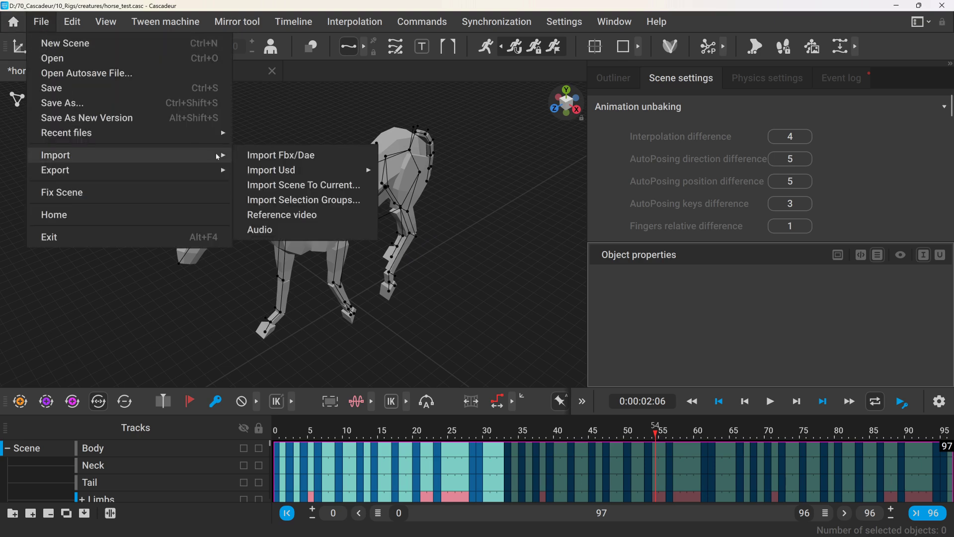
left_click(276, 186)
left_click(100, 106)
double_click(99, 105)
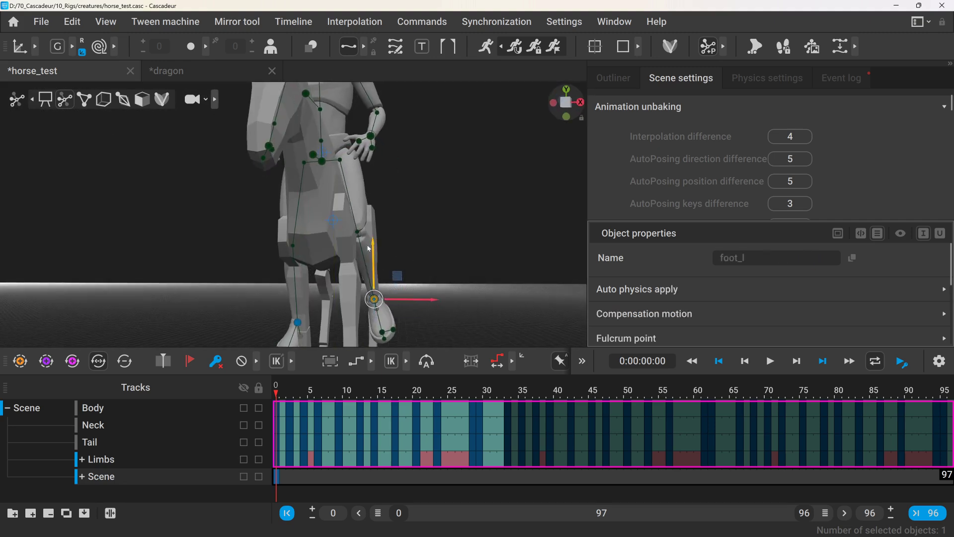
Pose the rider on the horse's back by adjusting its limb and body control points
right_click_drag(333, 185, 278, 189)
left_click(372, 135)
left_click(259, 189)
left_click(254, 194)
scroll(254, 192, "up", 5)
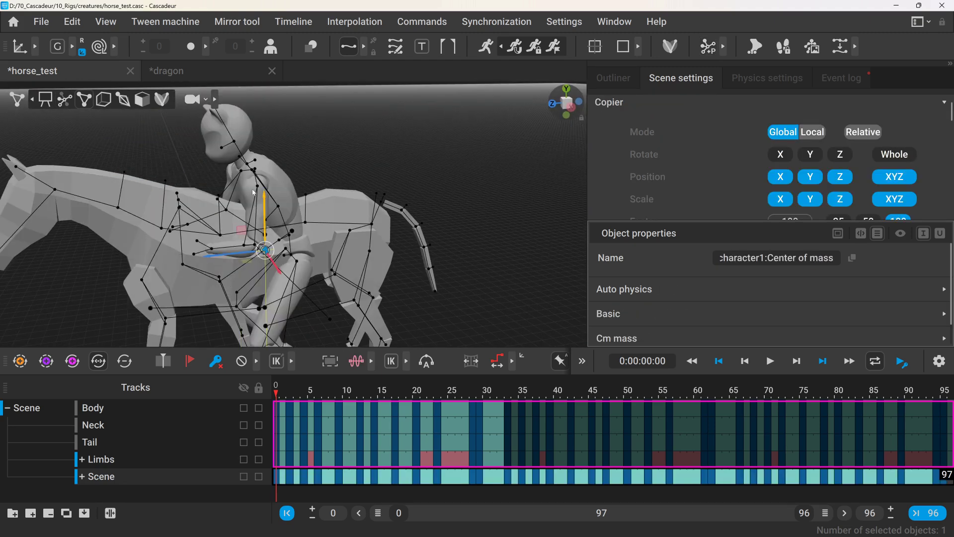
Turn on interval editing for the whole horse and rider animation and play it back
left_click(504, 362)
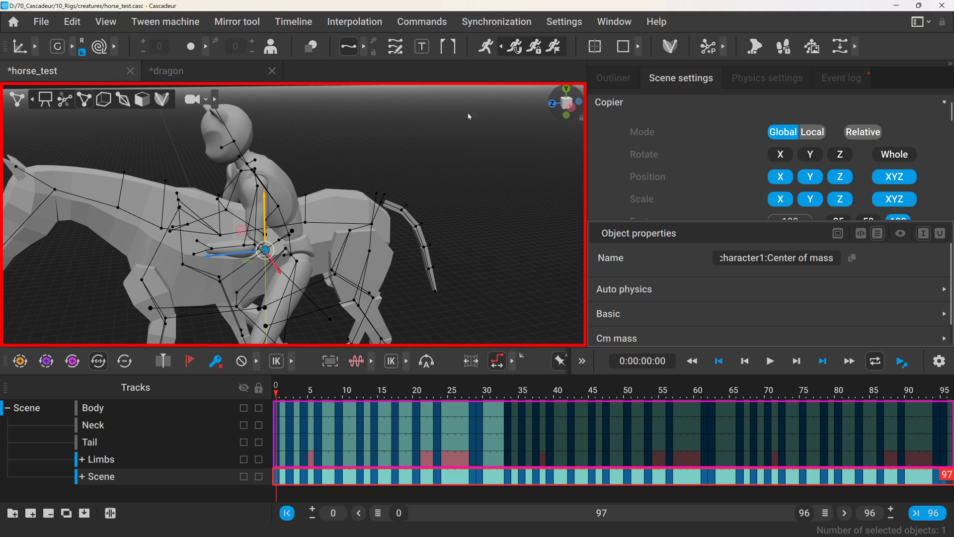
left_click_drag(555, 108, 491, 130)
key("space")
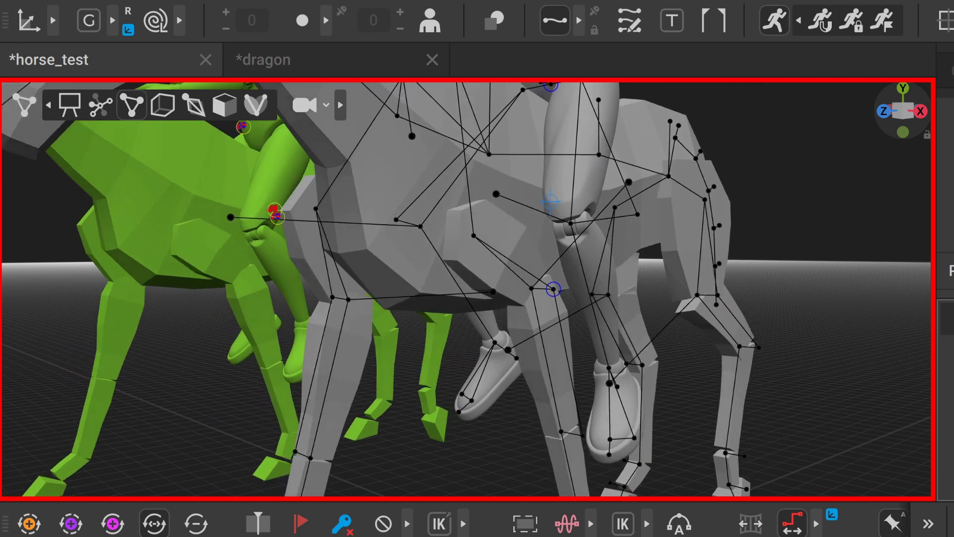
Select the forearm.L_AdditionalPoint, switch its object properties to apply on the interval and open the Fulcrum point settings
left_click(552, 283)
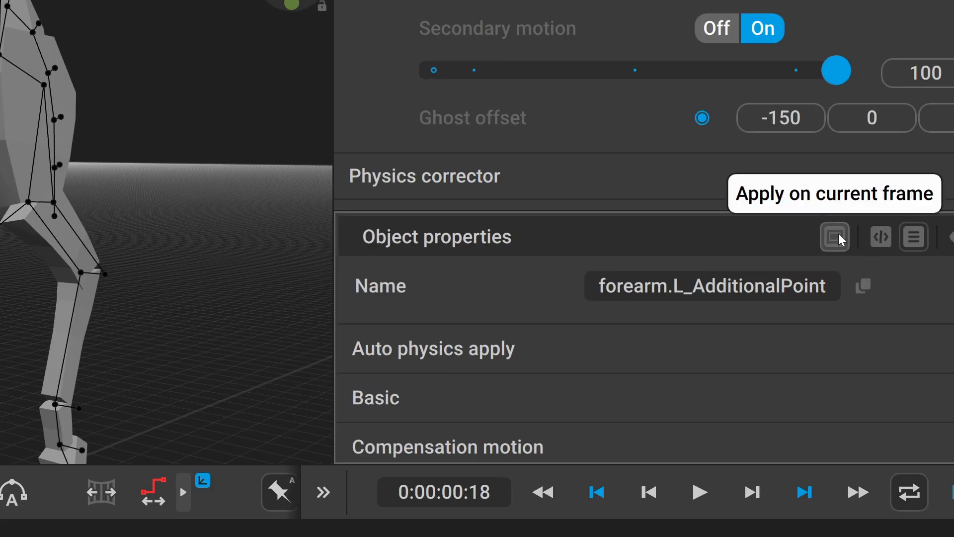
left_click(839, 238)
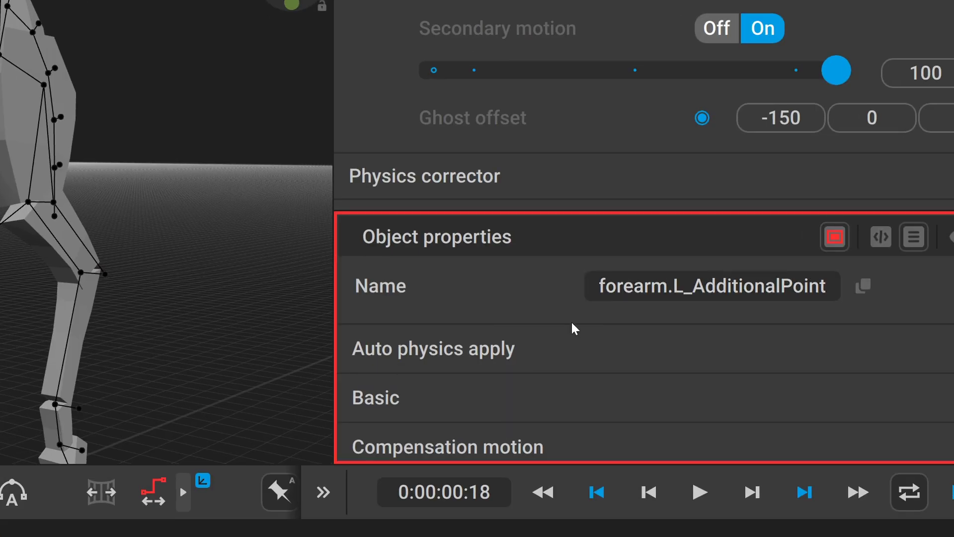
scroll(532, 358, "down", 2)
scroll(477, 328, "up", 2)
scroll(423, 353, "down", 3)
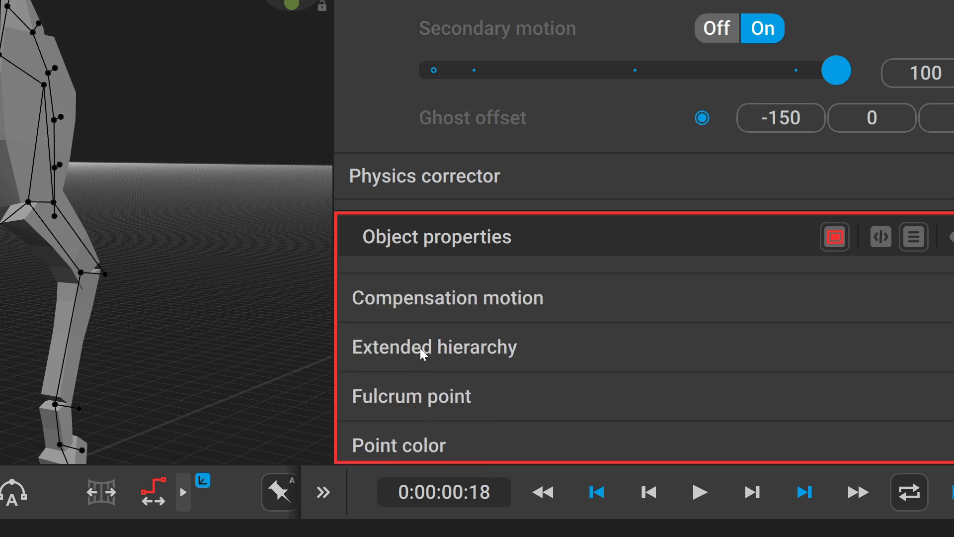
left_click(417, 390)
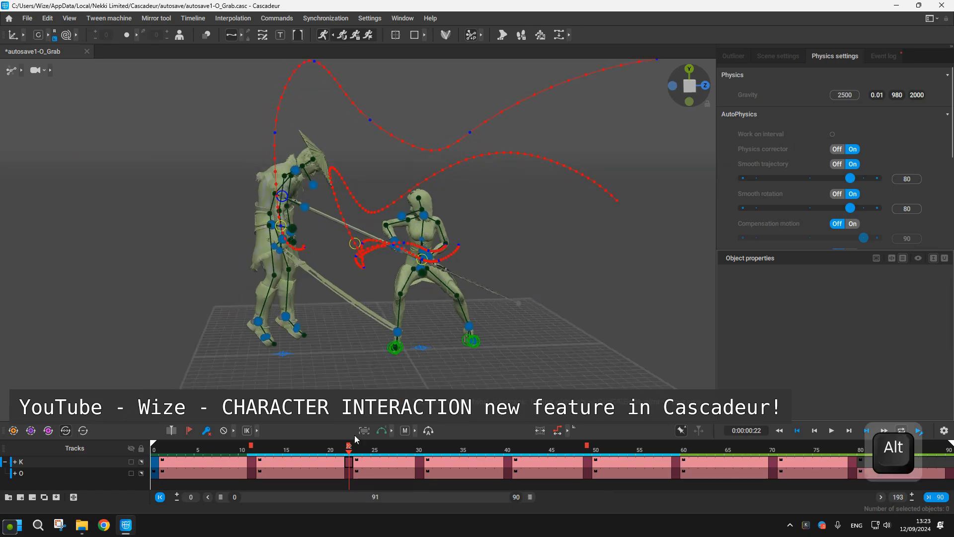
Snap the two-character grab animation to AutoPhysics without turning off the motion options, and play back the result
left_click(249, 466)
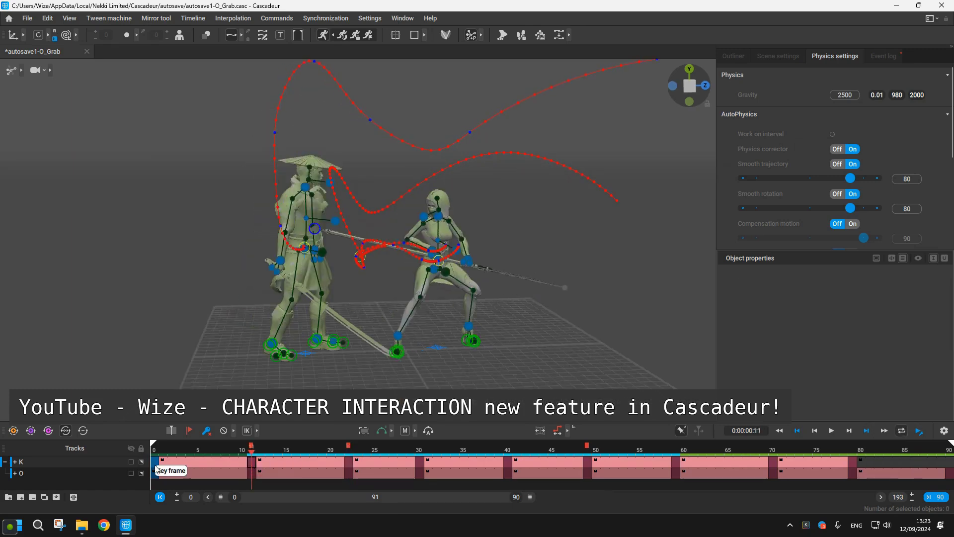
left_click_drag(157, 469, 914, 467)
left_click_drag(914, 471, 761, 471, "alt")
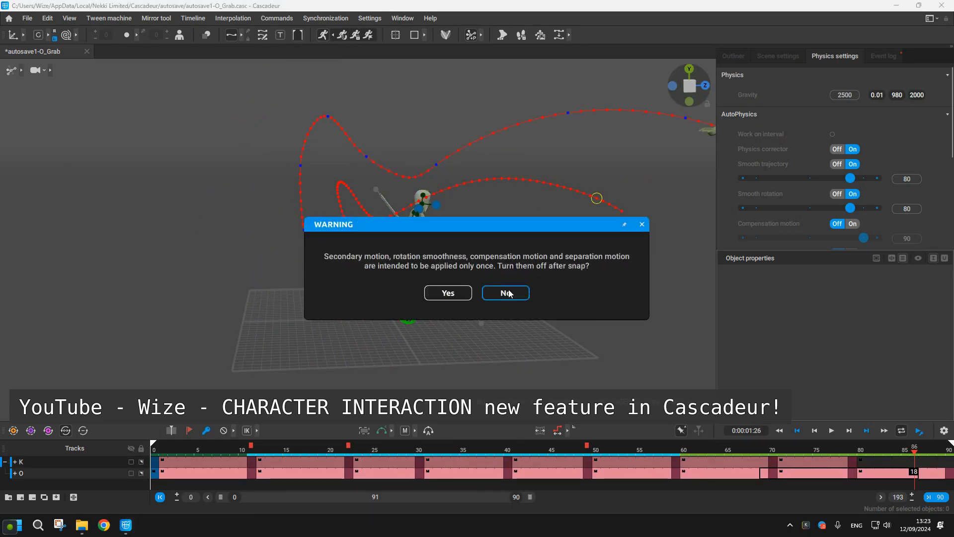
left_click(506, 293)
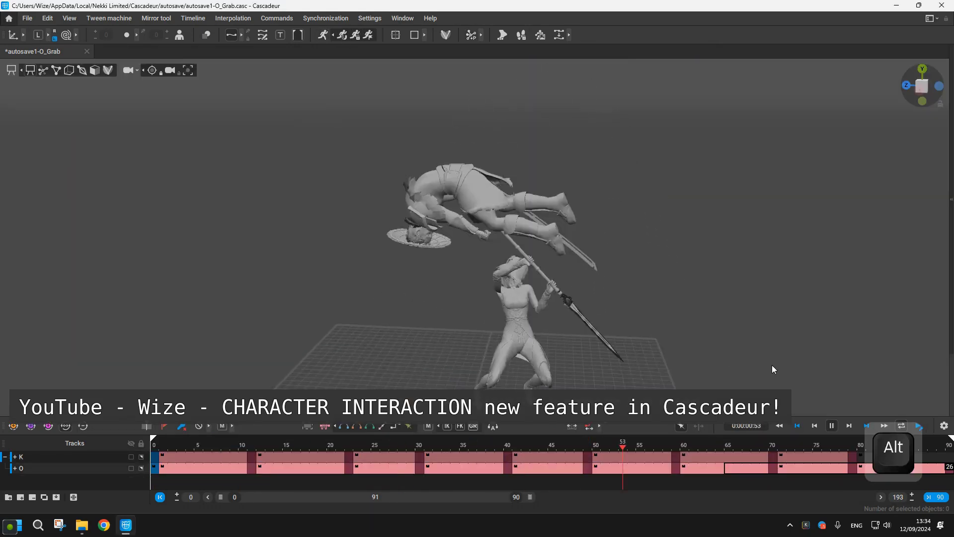
left_click_drag(771, 364, 845, 388, "alt")
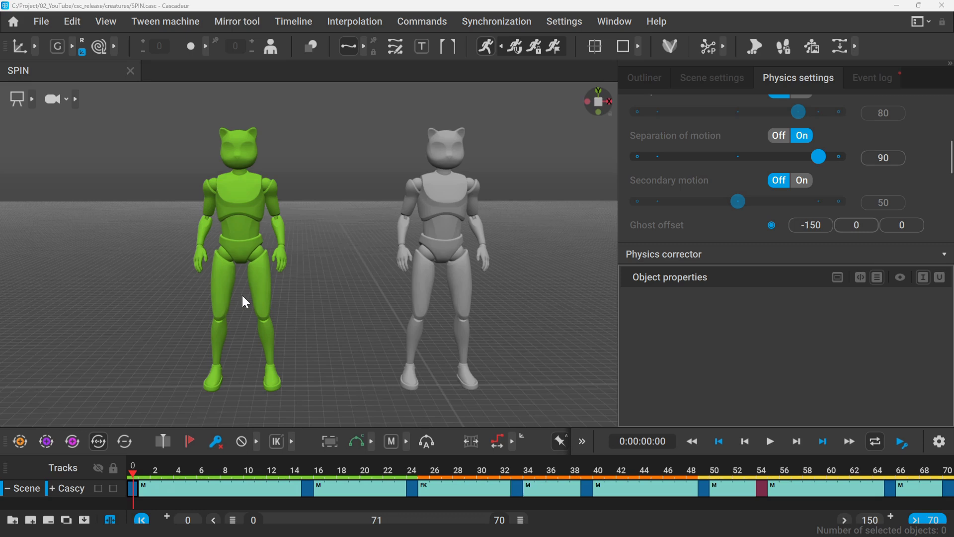
Set the AutoPhysics Separation of motion strength to 50 and review the SPIN animation up to frame 24
key("space")
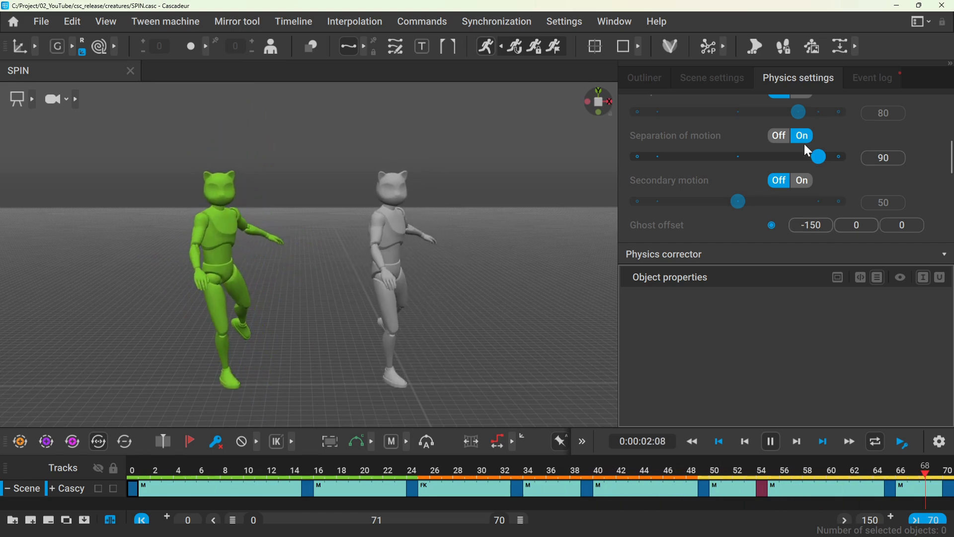
left_click_drag(756, 164, 738, 164)
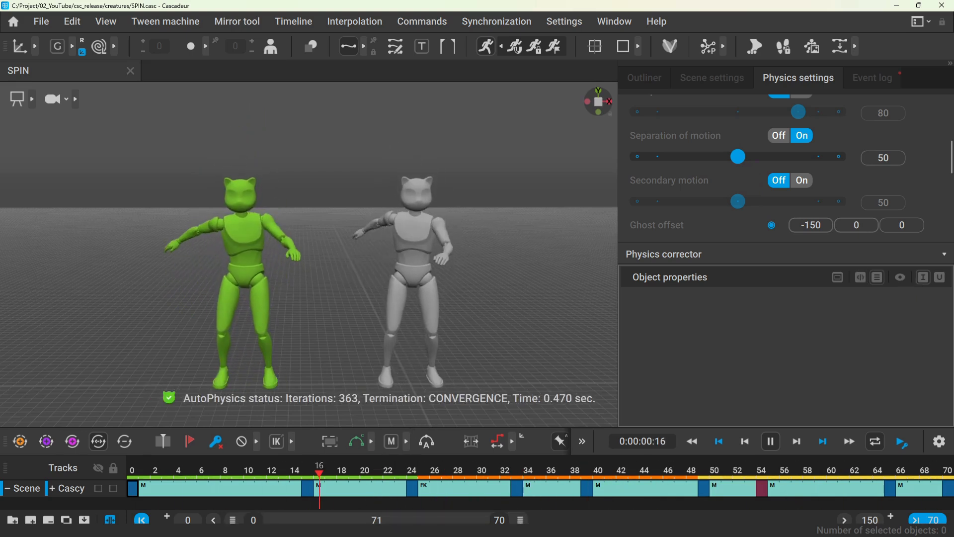
left_click(295, 471)
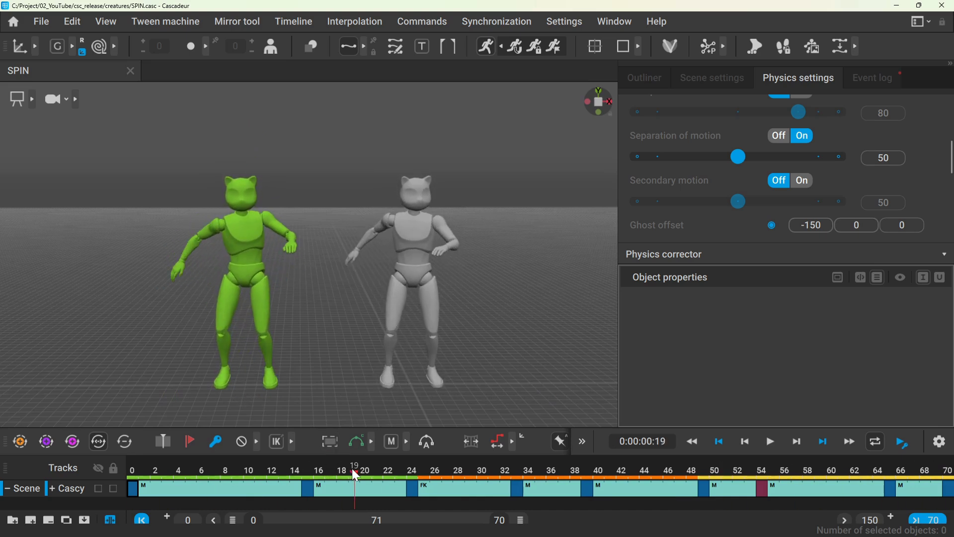
left_click_drag(358, 475, 418, 479)
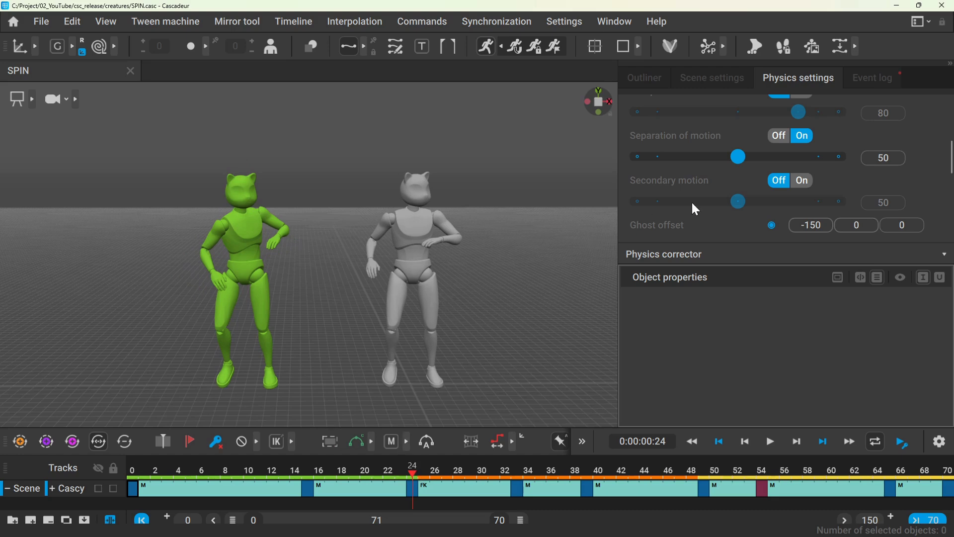
Select the character's torso points and set their Separation of motion muscle stiffness to 54 across the interval
scroll(348, 285, "up", 3)
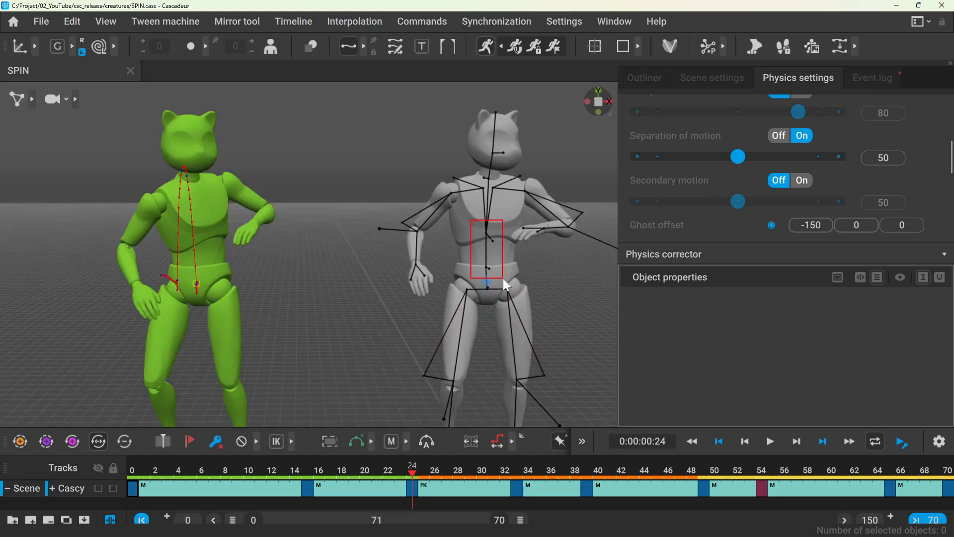
left_click_drag(507, 285, 507, 287)
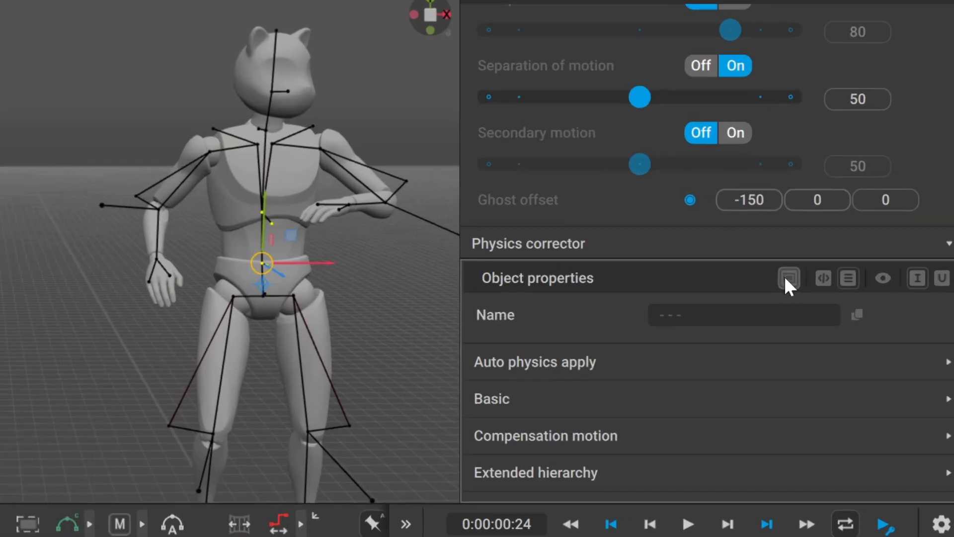
left_click(838, 277)
scroll(693, 416, "down", 1)
left_click(711, 376)
left_click_drag(642, 481, 677, 478)
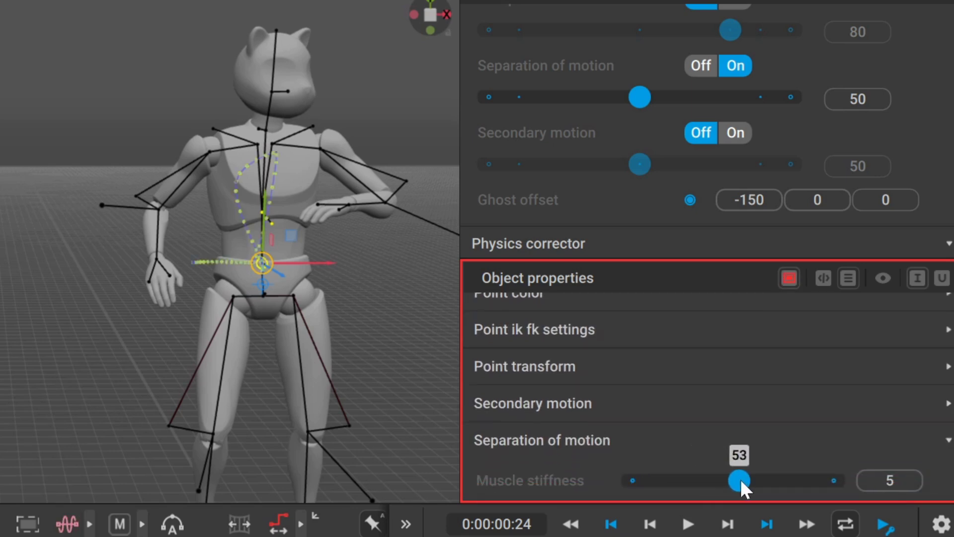
left_click_drag(741, 480, 741, 481)
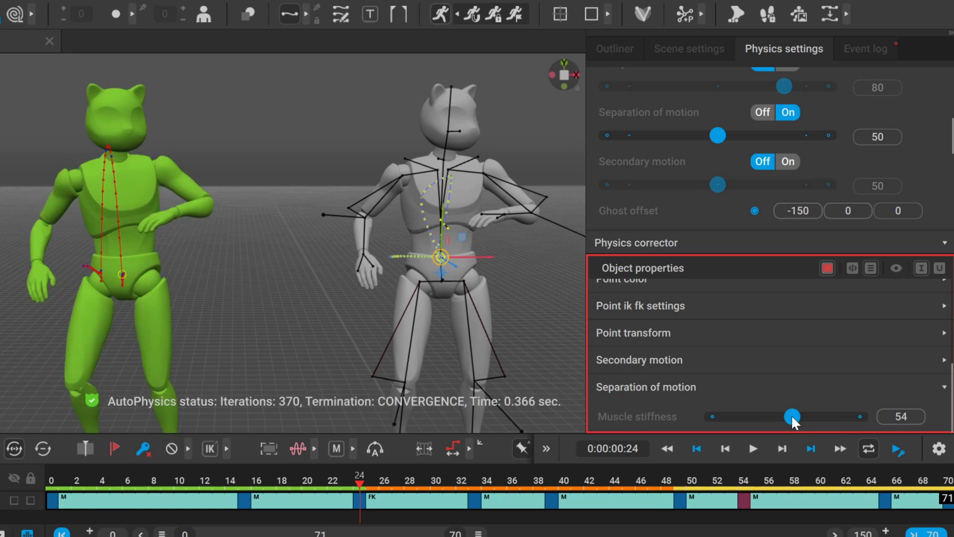
Turn on Secondary motion, Compensation motion and Smooth trajectory in the AutoPhysics settings
scroll(791, 414, "up", 3)
left_click(788, 289)
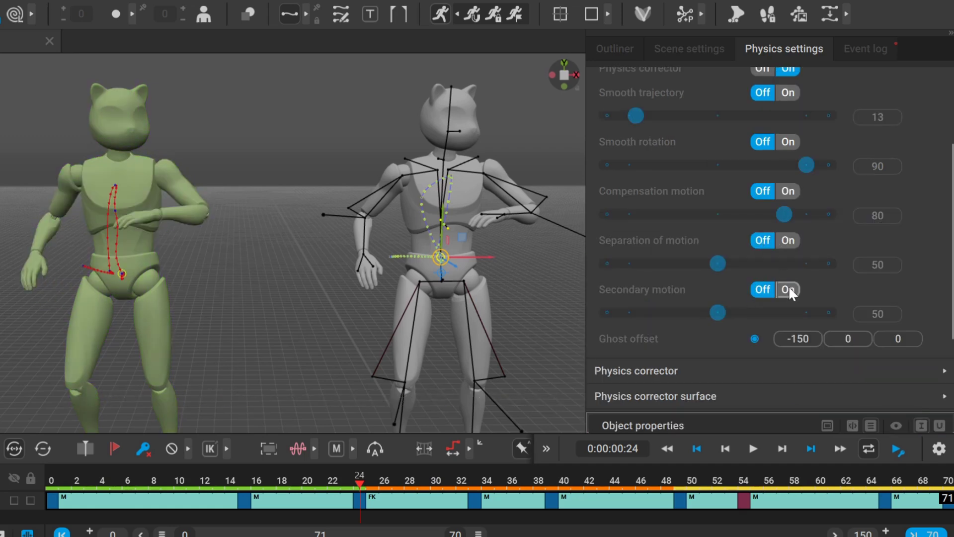
left_click(788, 191)
scroll(746, 189, "up", 1)
left_click(787, 149)
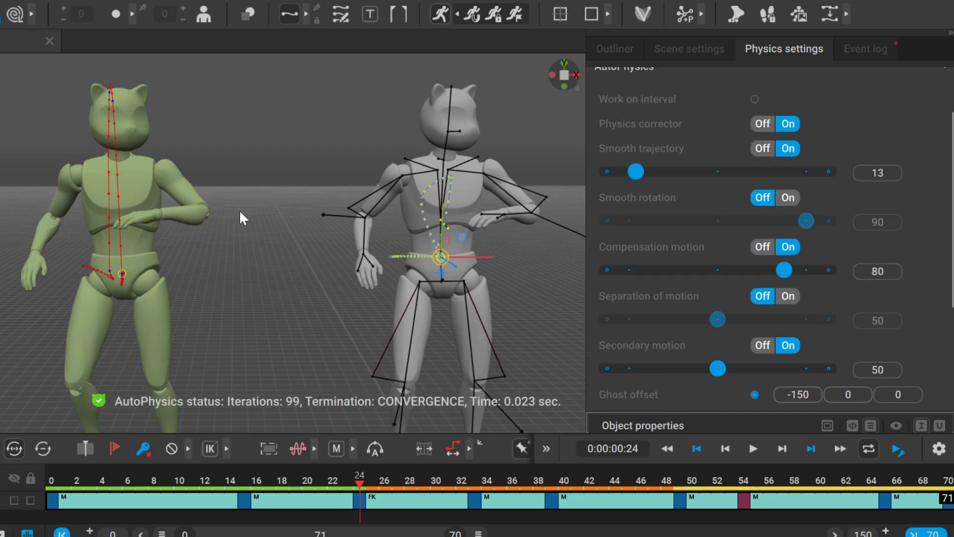
Play the SPIN animation to compare the character with its AutoPhysics ghost under the enabled motion options
scroll(422, 215, "down", 3)
key("space")
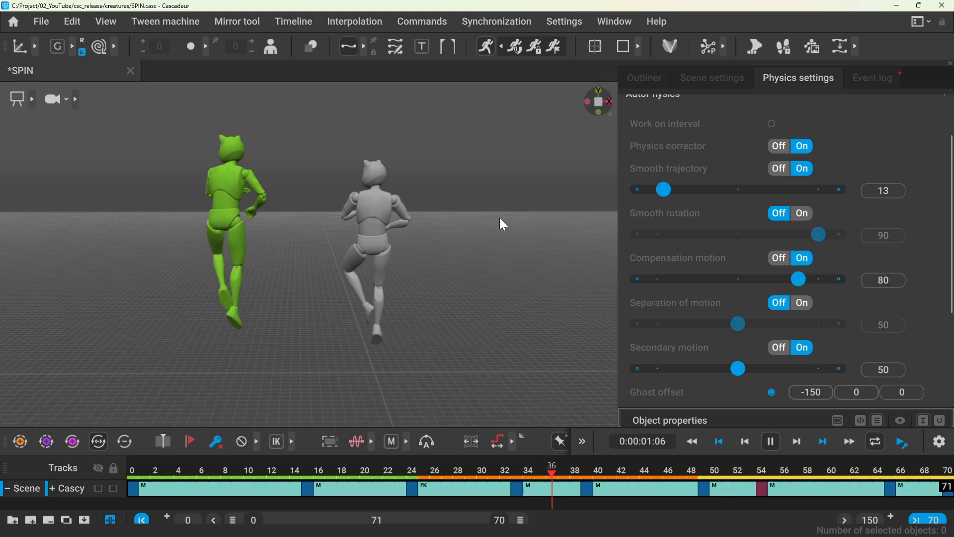
scroll(721, 264, "down", 2)
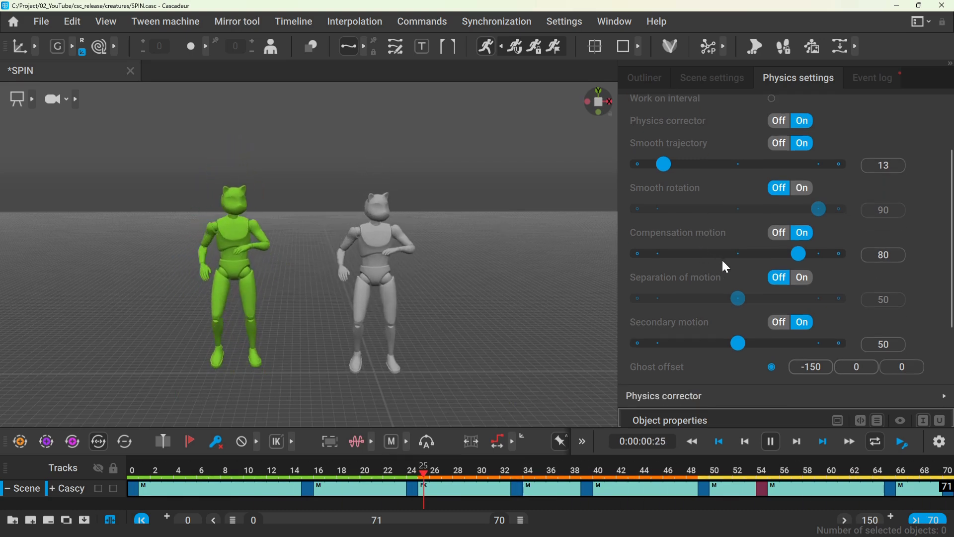
left_click(801, 255)
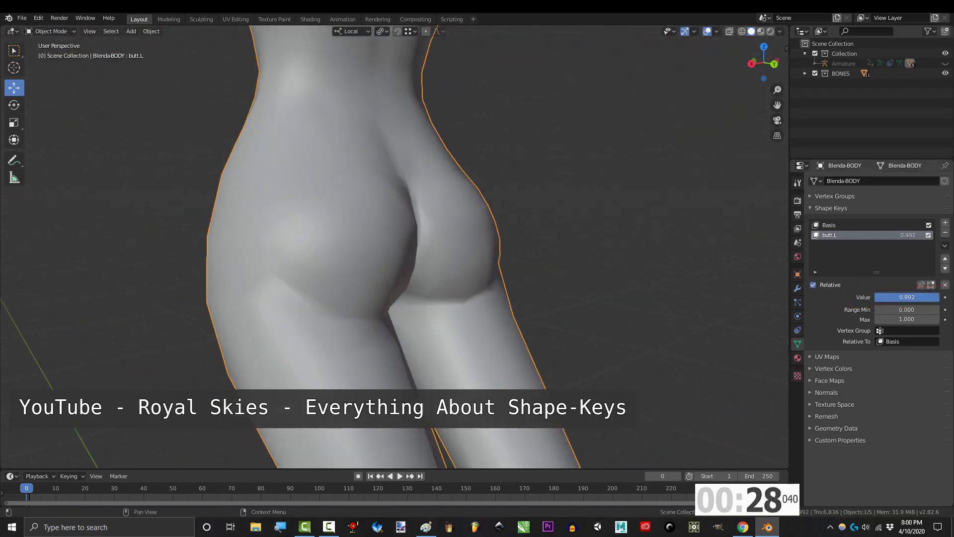
In Blender, set the butt.L shape key's value to 1.000 and add a driver targeting the Armature's Hip.L bone
mouse_move(929, 297)
left_mouse_down()
mouse_move(877, 297)
mouse_move(935, 297)
left_mouse_up()
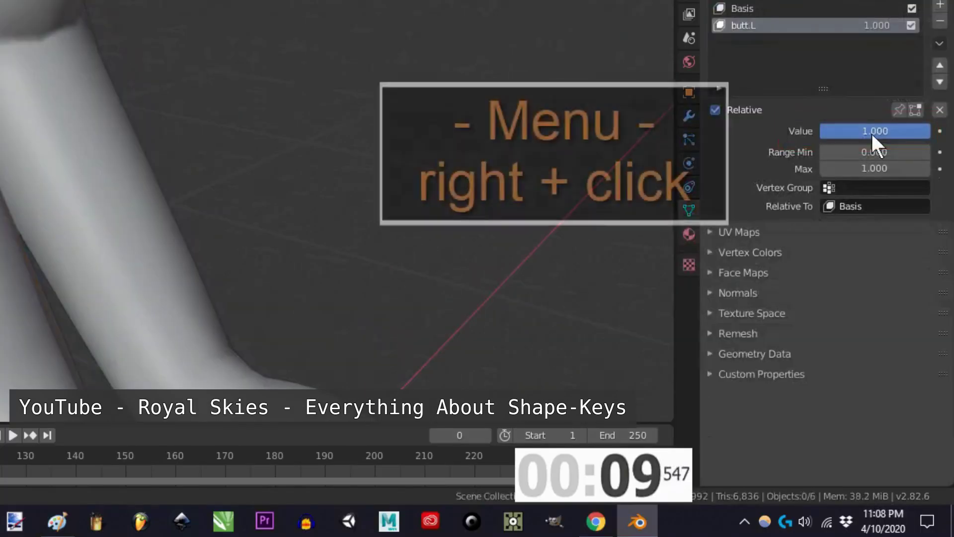
right_click(872, 134)
left_click(840, 156)
left_click(846, 341)
left_click(837, 164)
left_click(848, 340)
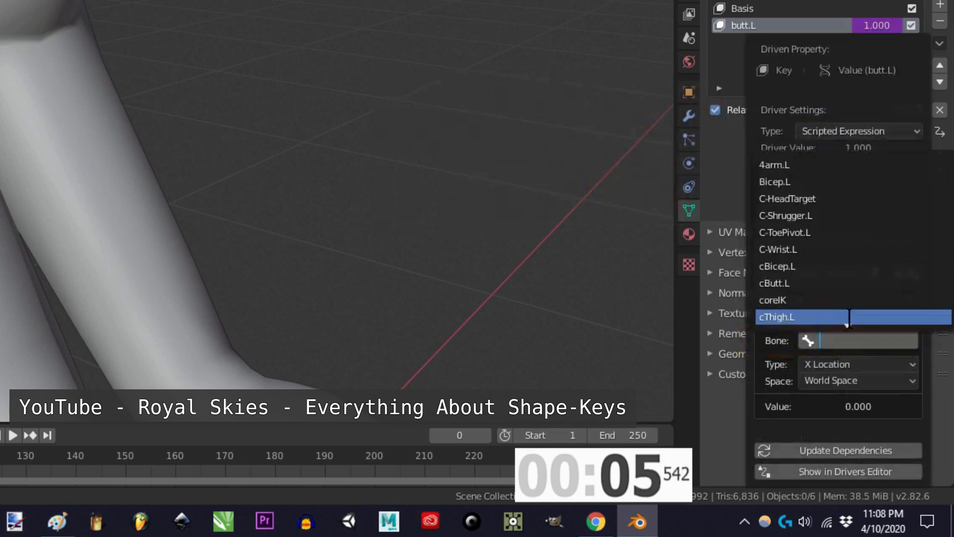
left_click(848, 321)
Set the driver variable to X Rotation, Quaternion mode and Local Space, with the expression (var/.03)*var**2, and update its dependencies
left_click(852, 365)
left_click(858, 273)
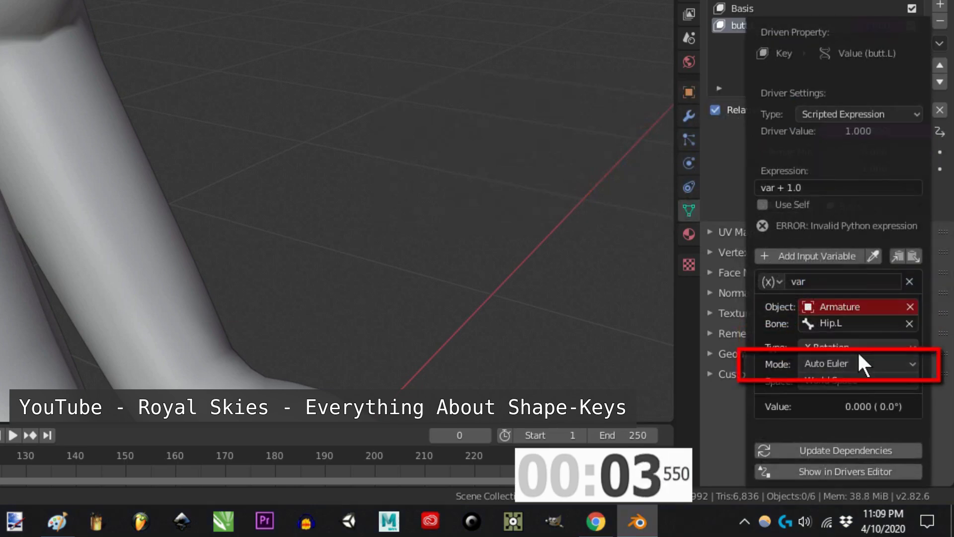
left_click(859, 359)
left_click(840, 211)
left_click(853, 381)
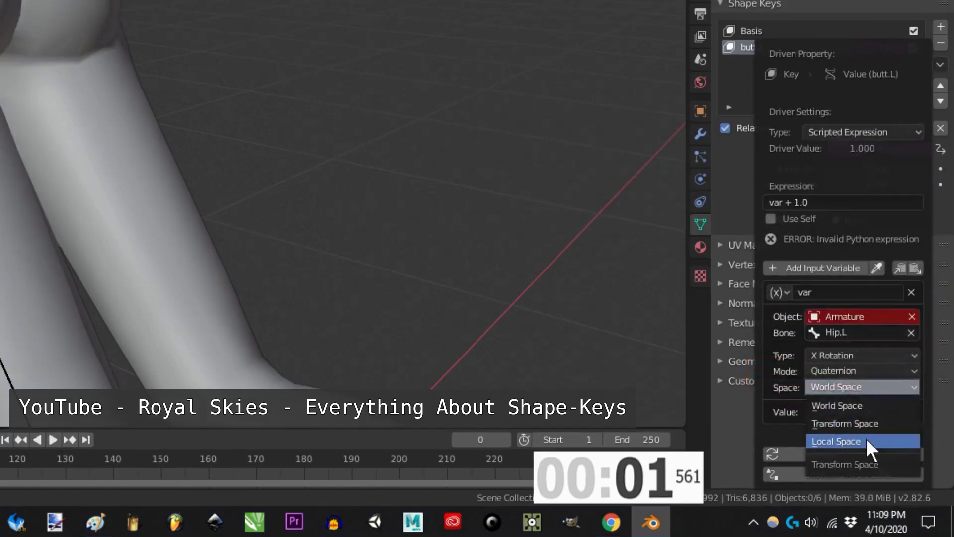
left_click(866, 437)
type("(var/.03)*var**2")
left_click(862, 451)
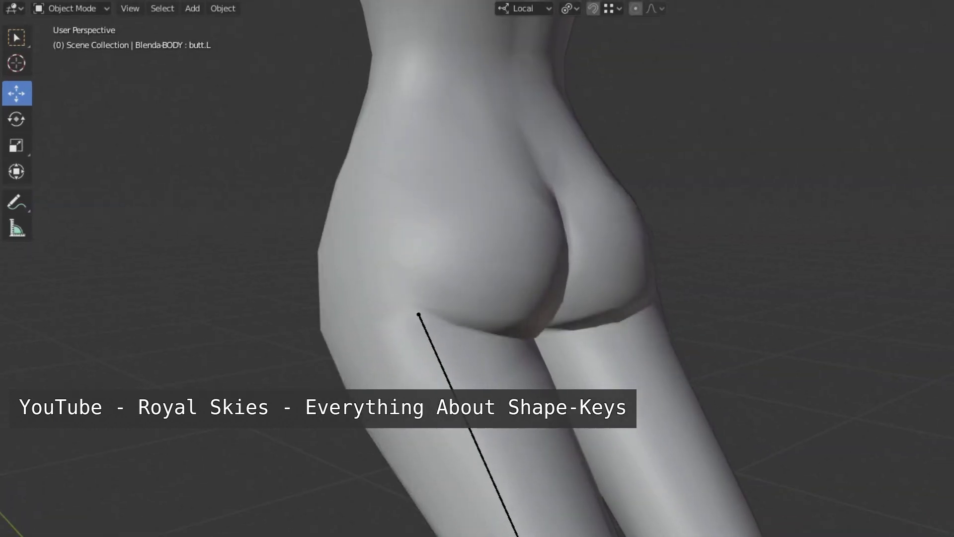
Switch to Cascadeur and look through the ExpressionBlendshapes weight data of the Head_Mesh object
scroll(307, 347, "down", 8)
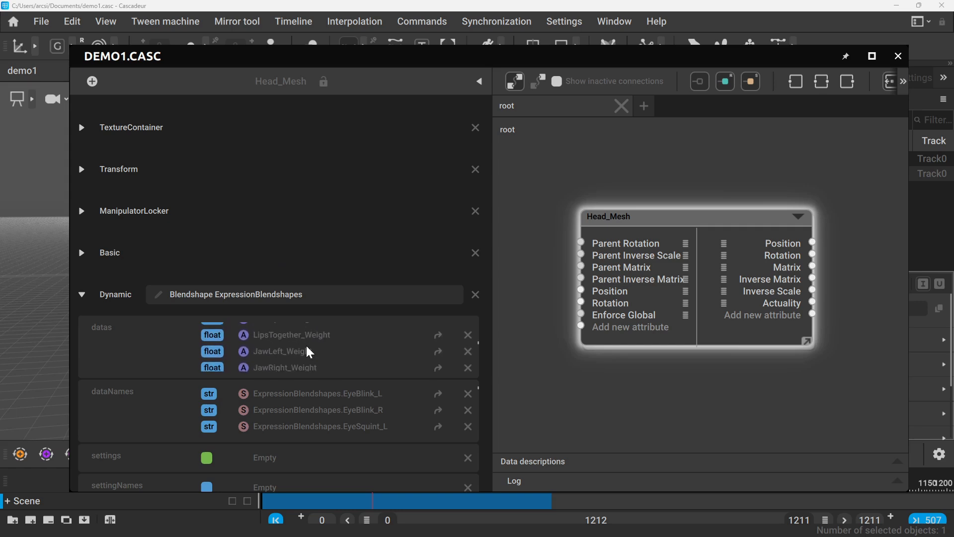
Locate the blendshape weights in the node graph and expand the EyeBlink_L_Weight node of the ExpressionBlendshapes group
scroll(307, 346, "down", 5)
left_click(439, 349)
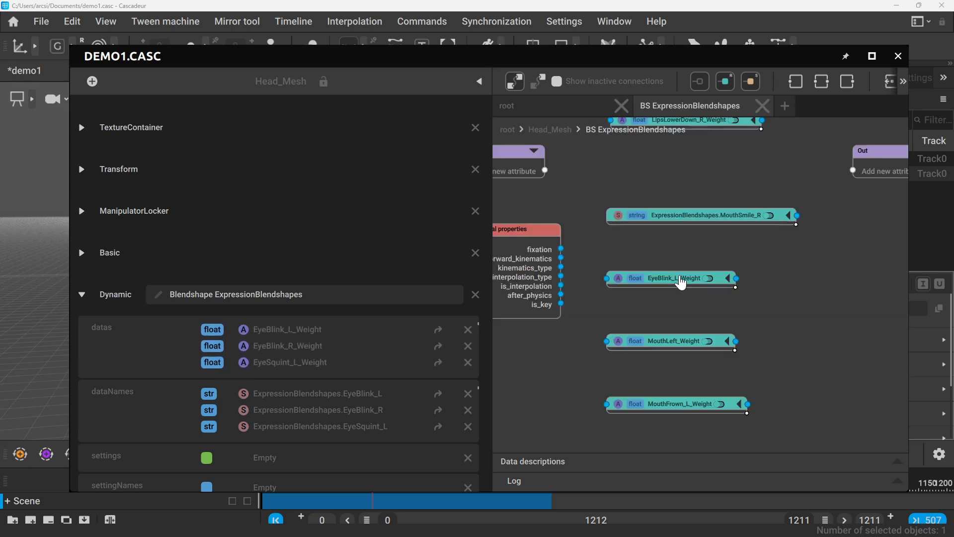
left_click(678, 281)
left_click(729, 279)
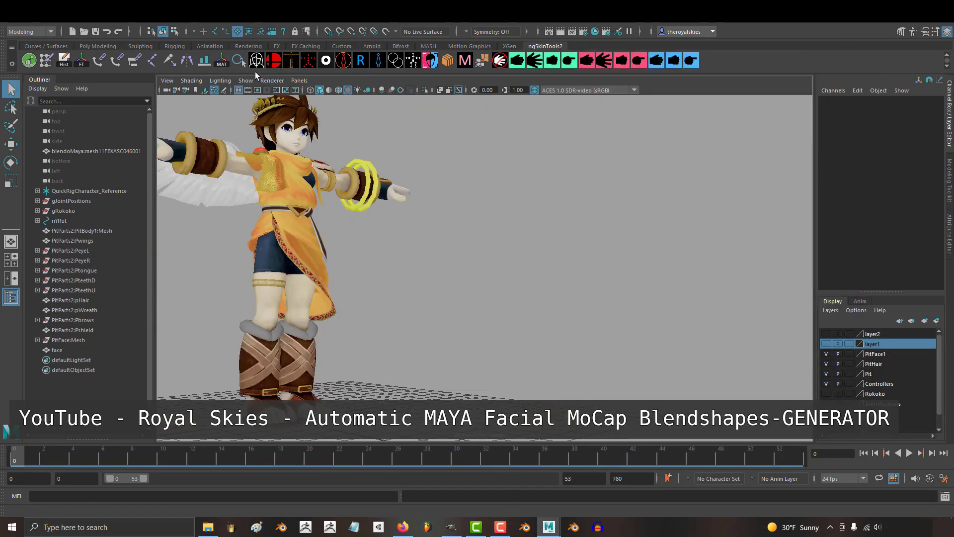
In Maya, generate the set of facial motion-capture blendshape heads for the character and look over them
left_click(257, 60)
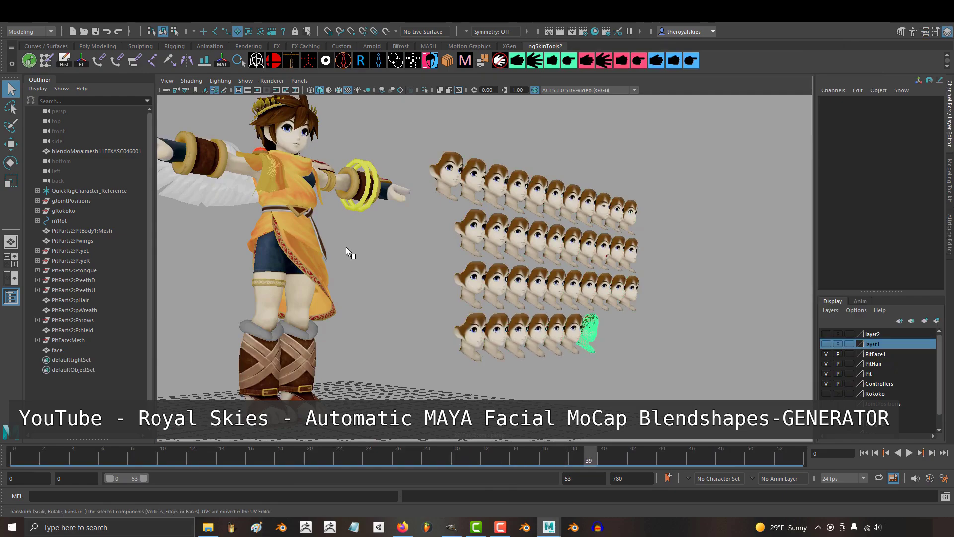
scroll(449, 215, "up", 5)
middle_click_drag(450, 215, 453, 320, "alt")
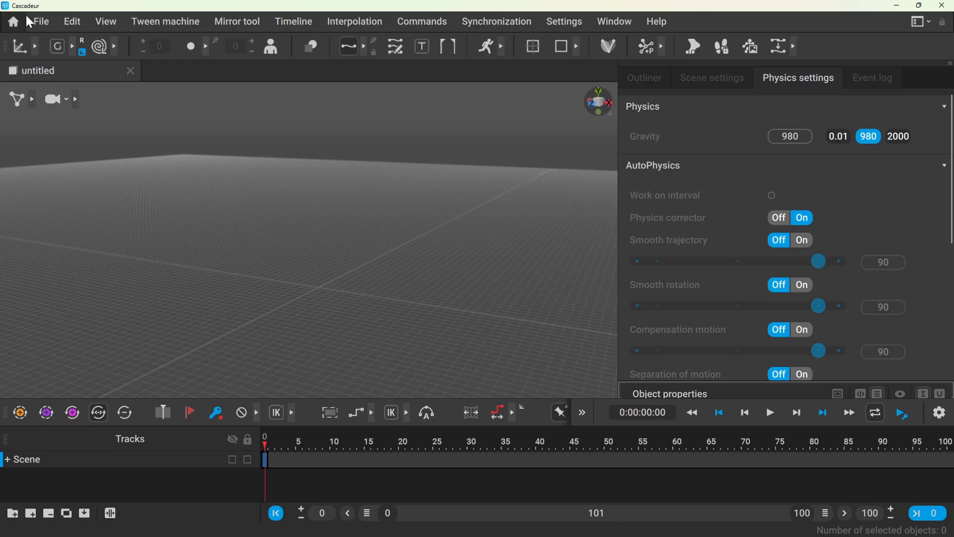
In Cascadeur, import the Gunan_animated model using the Scene preset with animations, meshes and blendshapes, and decline entering rig mode
left_click(41, 22)
mouse_move(118, 158)
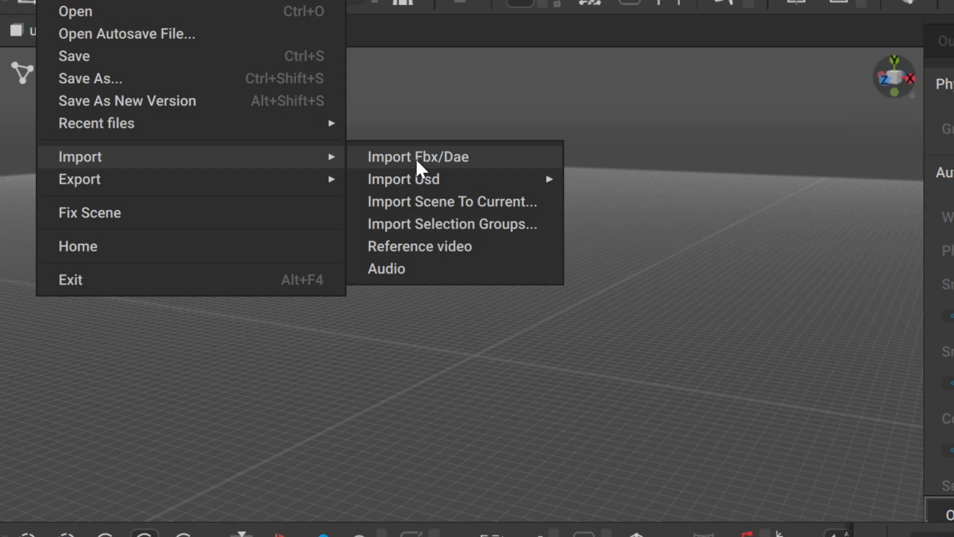
left_click(415, 159)
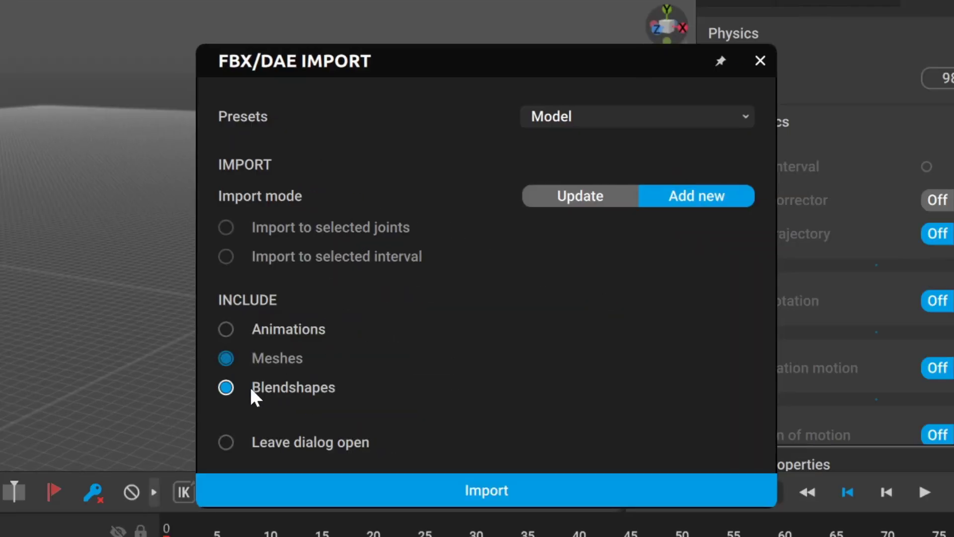
left_click(575, 119)
left_click(547, 280)
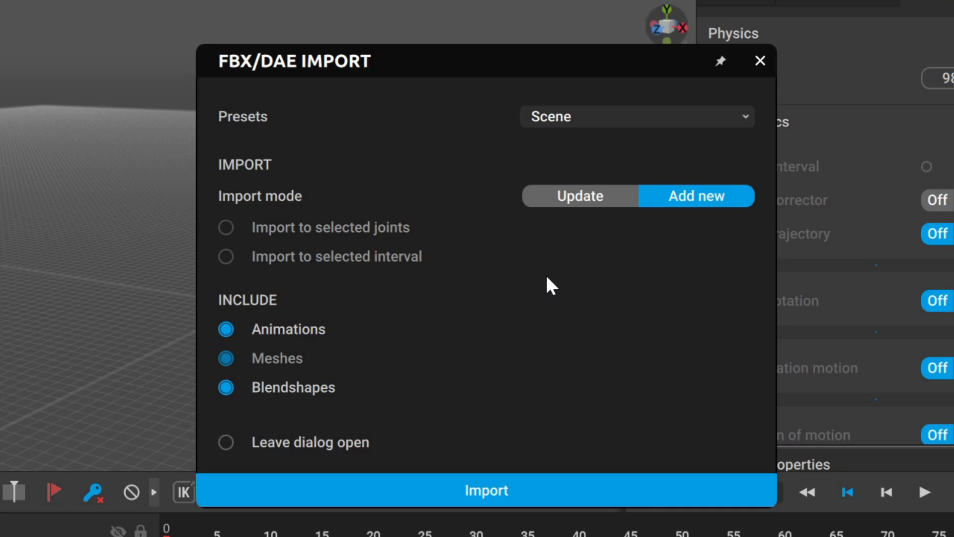
left_click(441, 492)
double_click(82, 106)
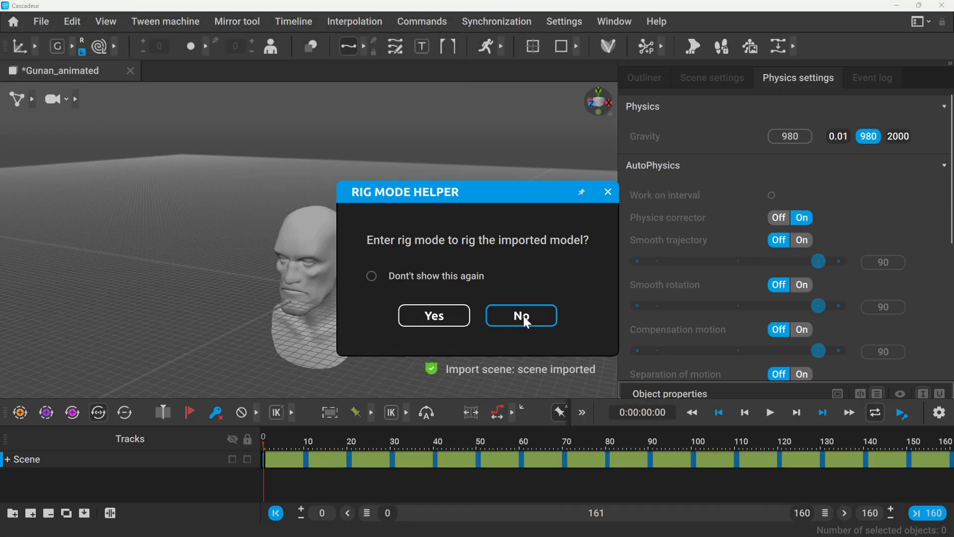
left_click(523, 315)
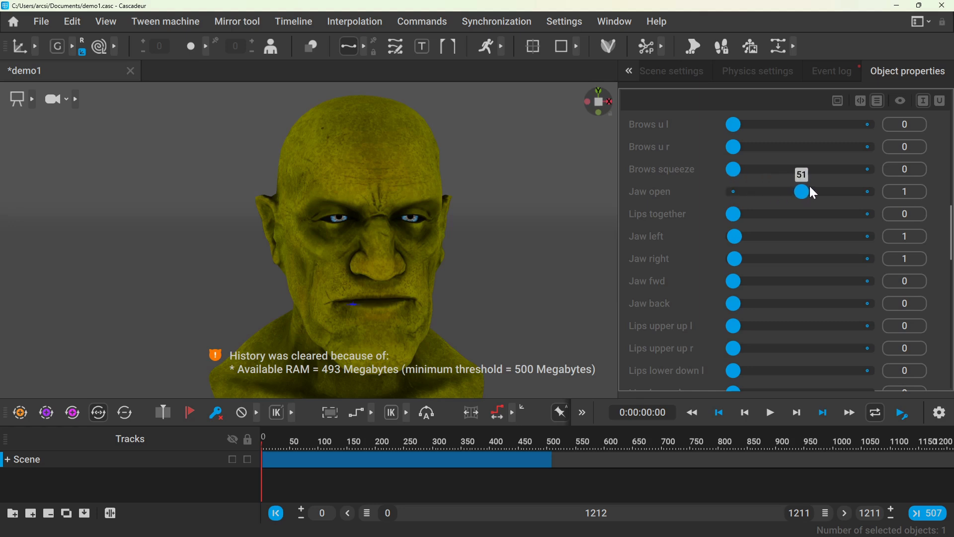
Increase the Jaw open blendshape weight on the head in the demo1 scene
left_click_drag(819, 194, 838, 191)
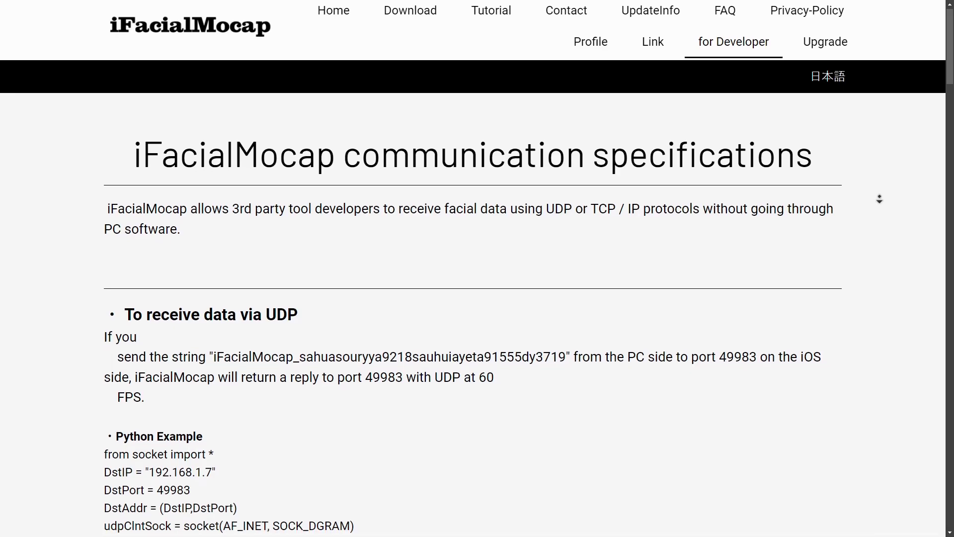
Read the iFacialMocap communication specifications, covering the UDP Python example and the blendshape string sent per frame
scroll(473, 271, "down", 2)
scroll(878, 211, "down", 4)
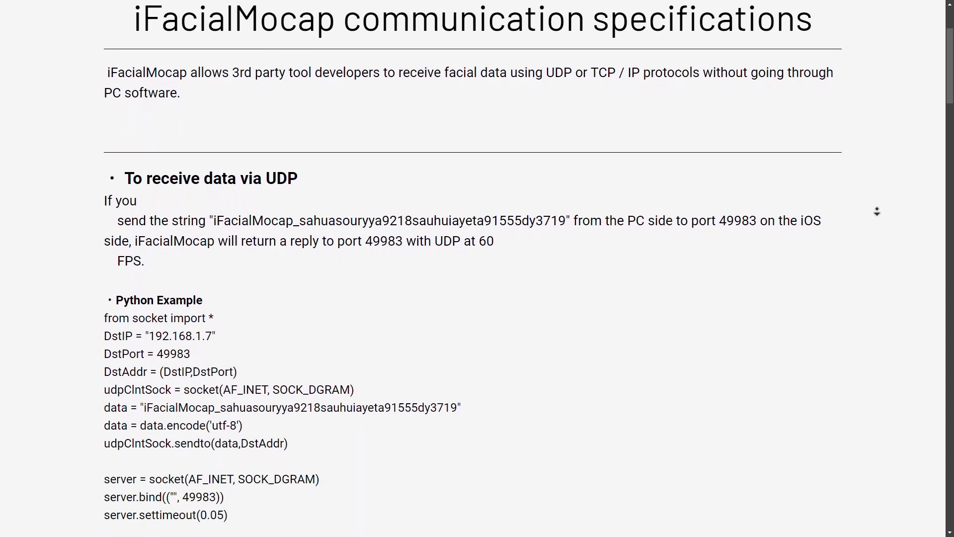
scroll(875, 219, "down", 1)
left_click_drag(107, 183, 307, 305)
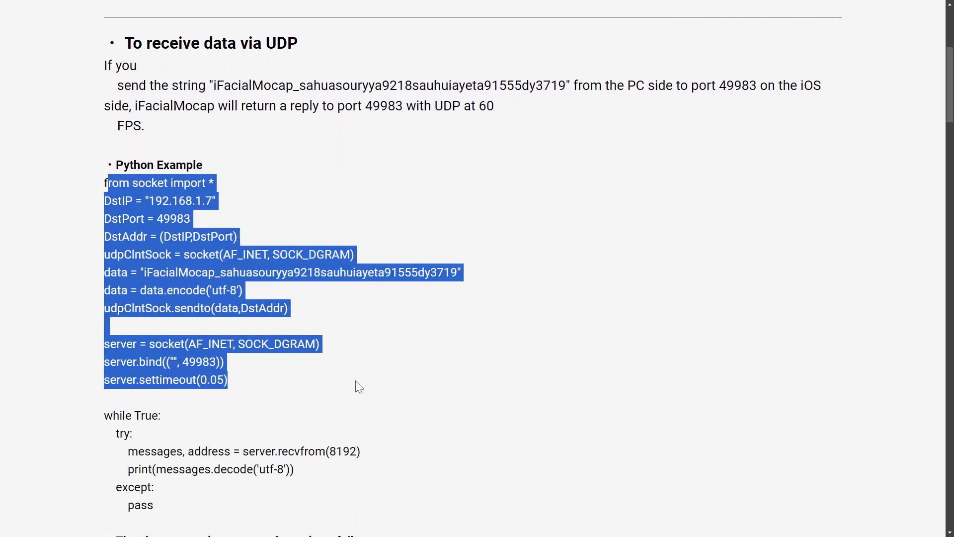
scroll(359, 385, "down", 5)
scroll(162, 280, "down", 2)
left_click_drag(105, 211, 181, 211)
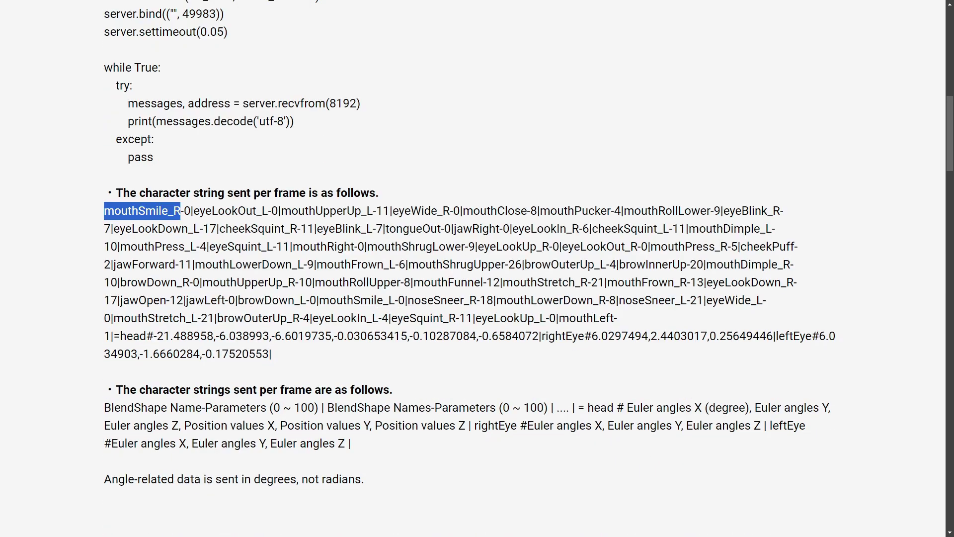
scroll(275, 315, "down", 3)
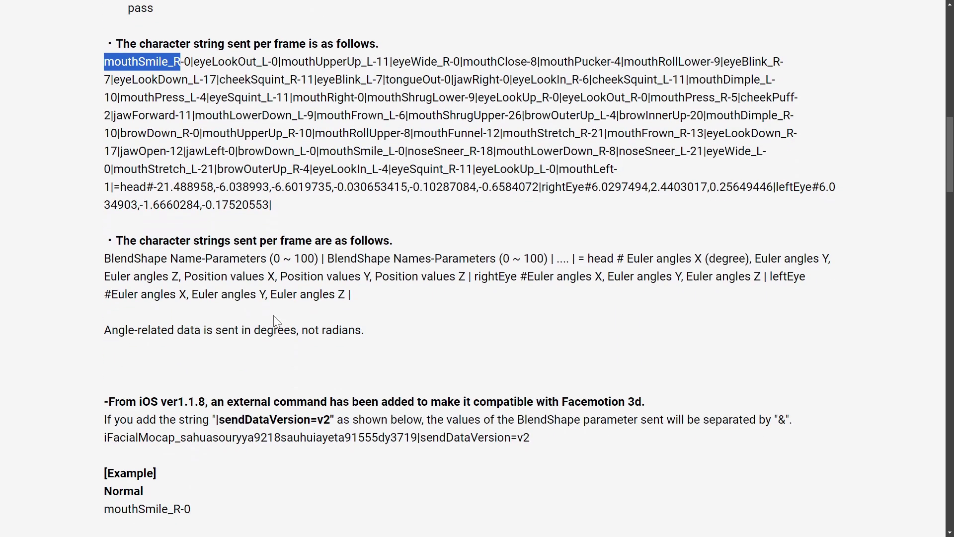
scroll(345, 296, "down", 2)
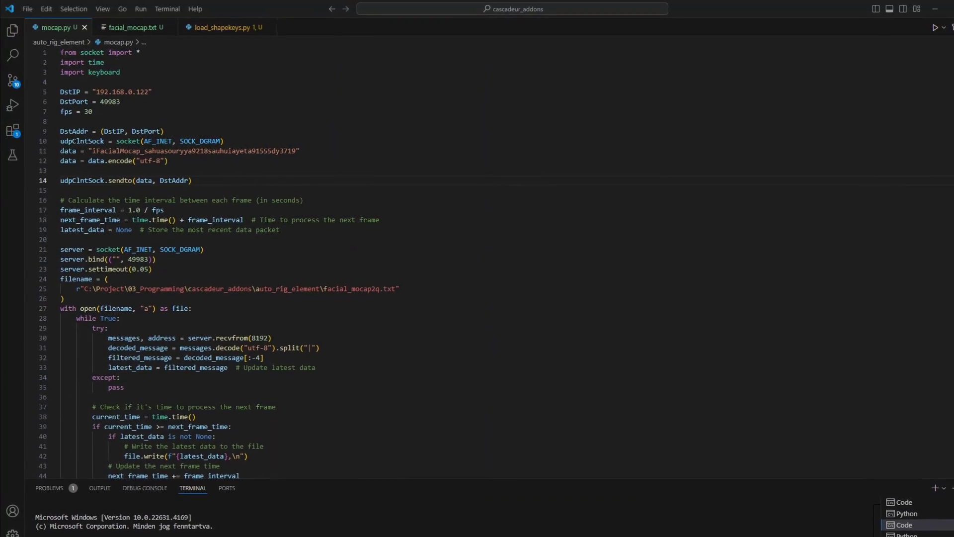
Review the recorded frames in facial_mocap.txt and the code of load_shapekeys.py that loads them into Cascadeur
left_click(125, 29)
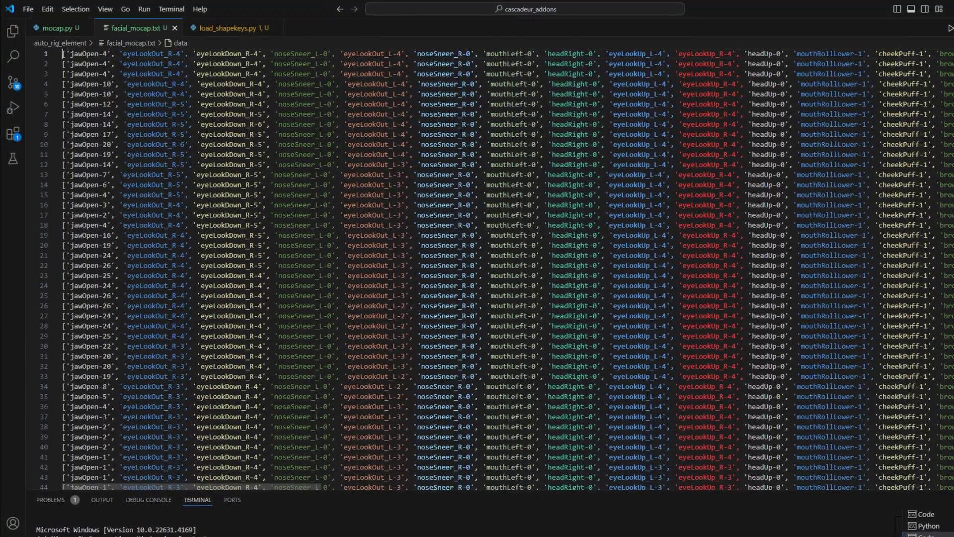
scroll(156, 66, "down", 11)
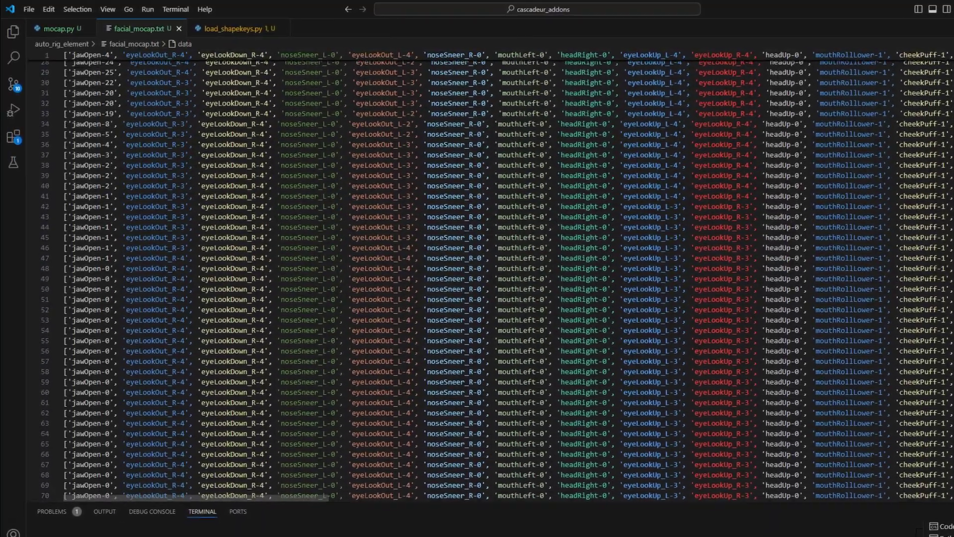
scroll(156, 66, "down", 20)
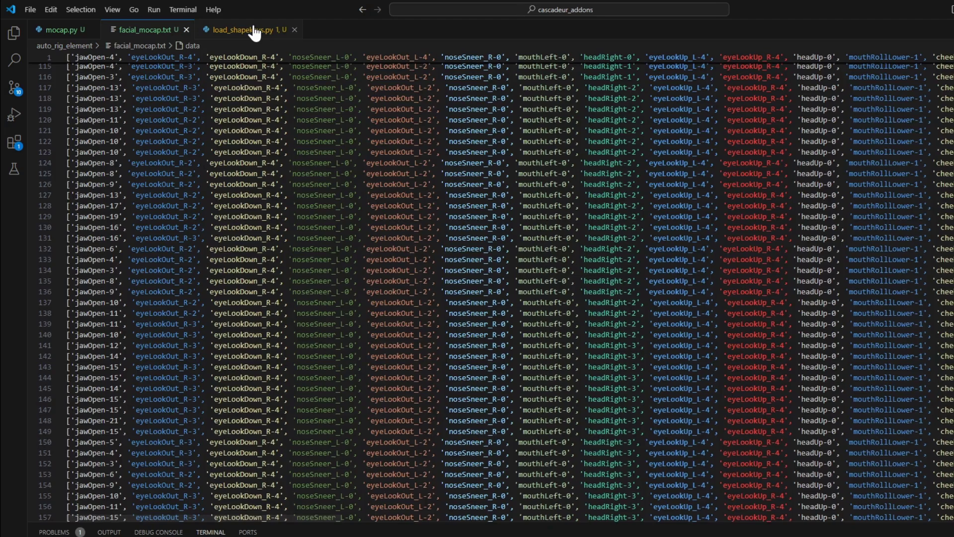
left_click(254, 30)
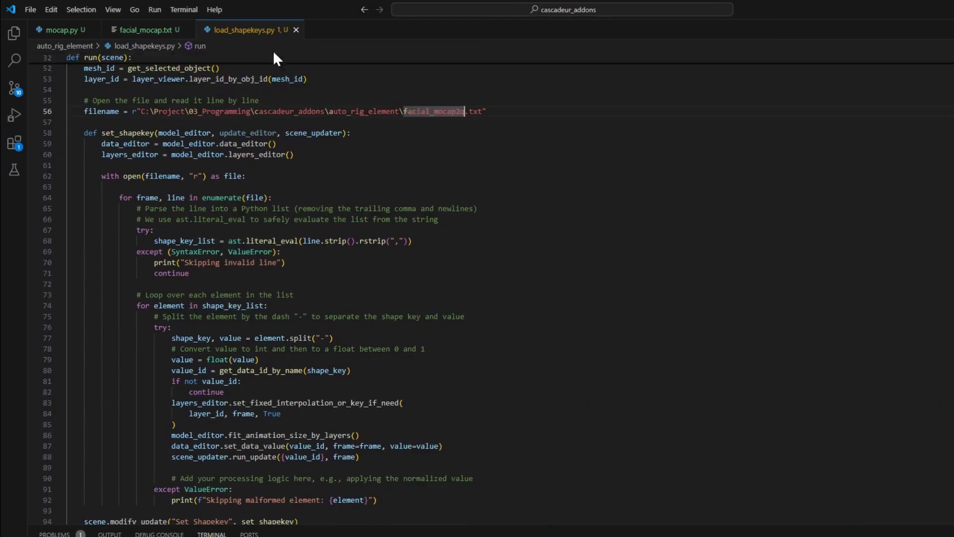
scroll(478, 288, "up", 12)
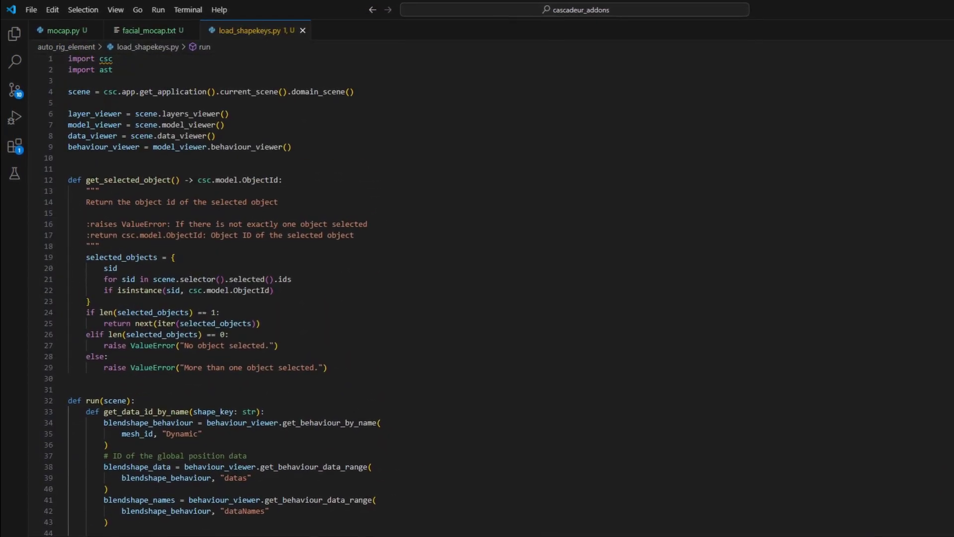
scroll(477, 288, "down", 6)
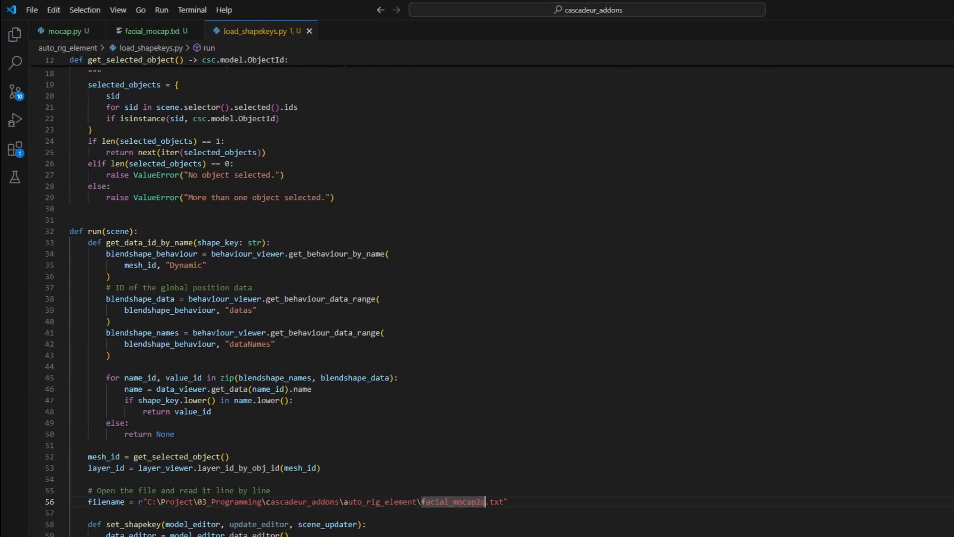
scroll(477, 288, "down", 9)
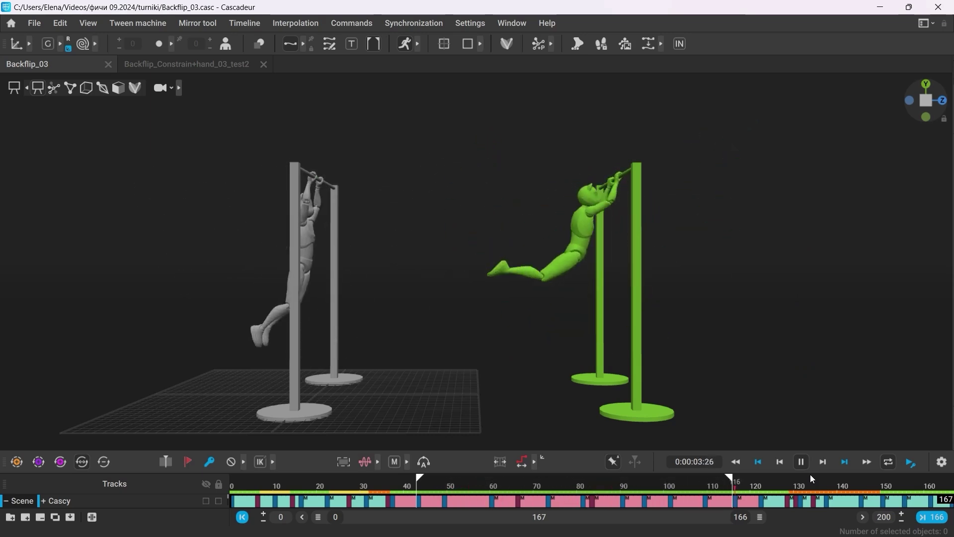
Run through the Backflip_03 timeline in Cascadeur to compare the bar swing with its green AutoPhysics ghost
left_click_drag(298, 481, 807, 508)
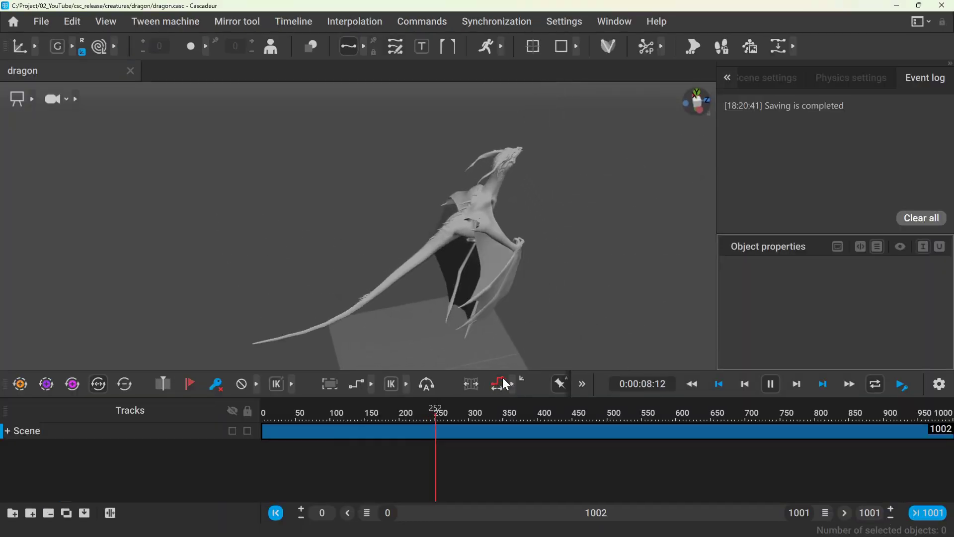
Check the Max Ram Usage entry in the Application settings, close them, and open the timeline's settings
left_click(564, 22)
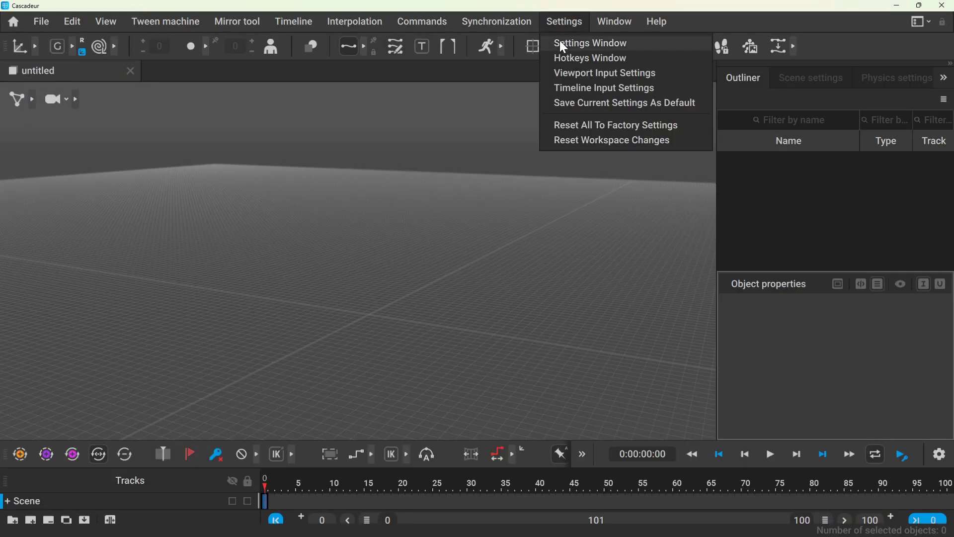
left_click(563, 48)
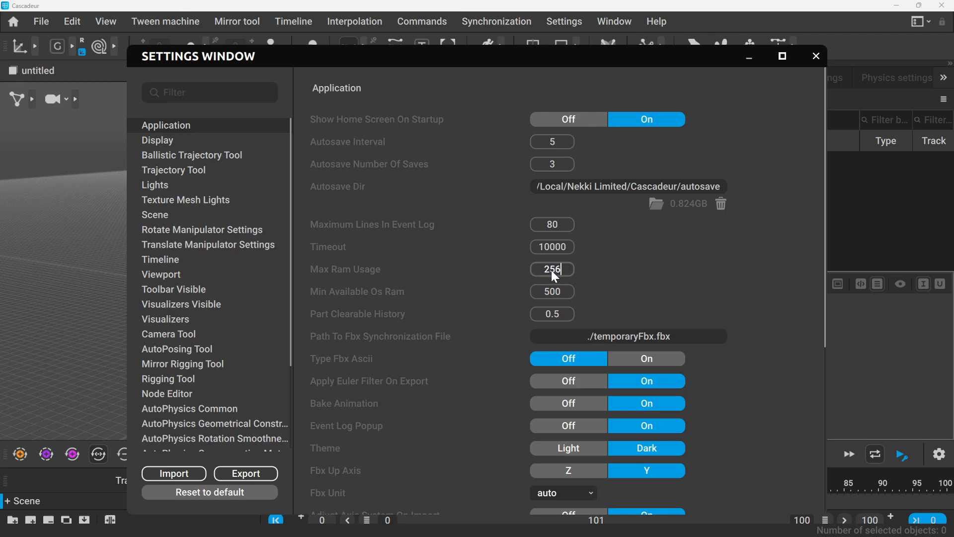
key("Escape")
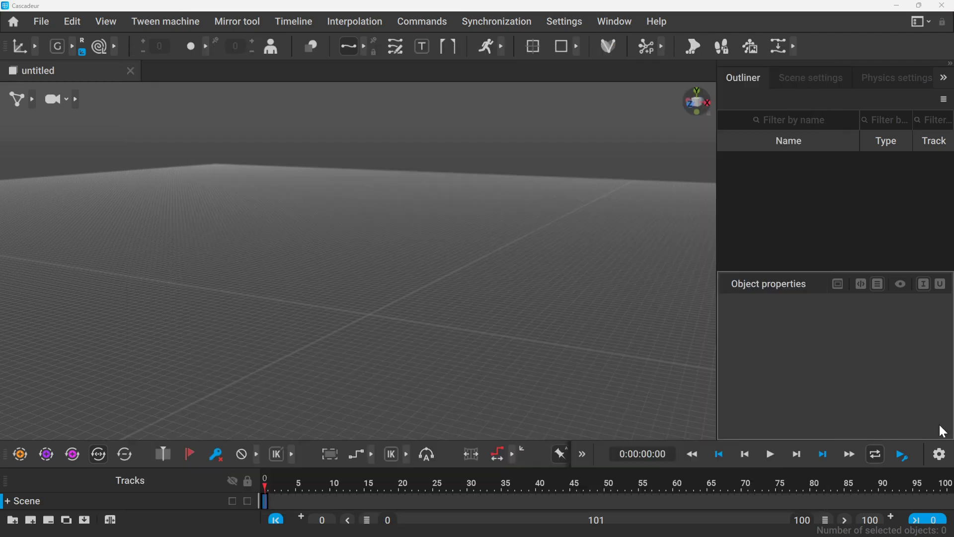
left_click(941, 455)
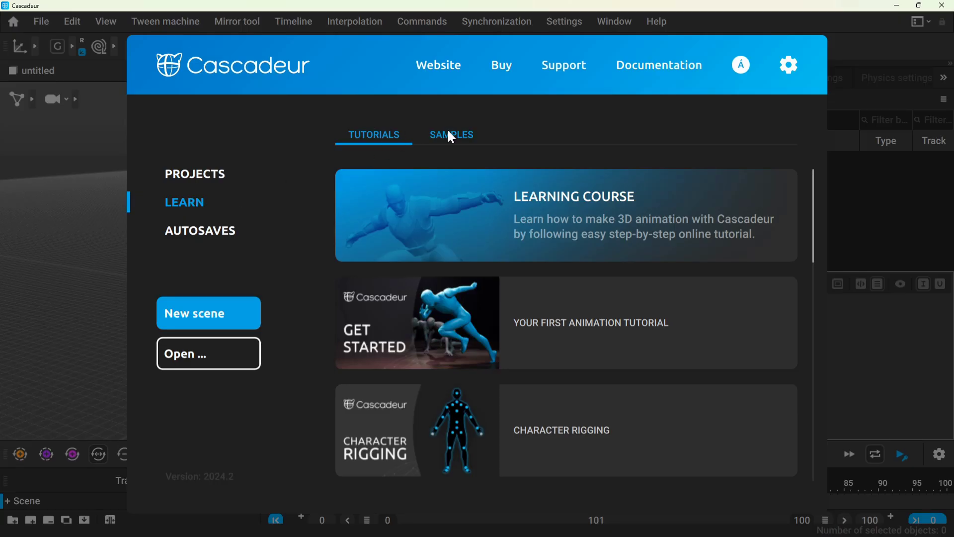
Show the sample scenes in the home screen's Learn section
left_click(452, 137)
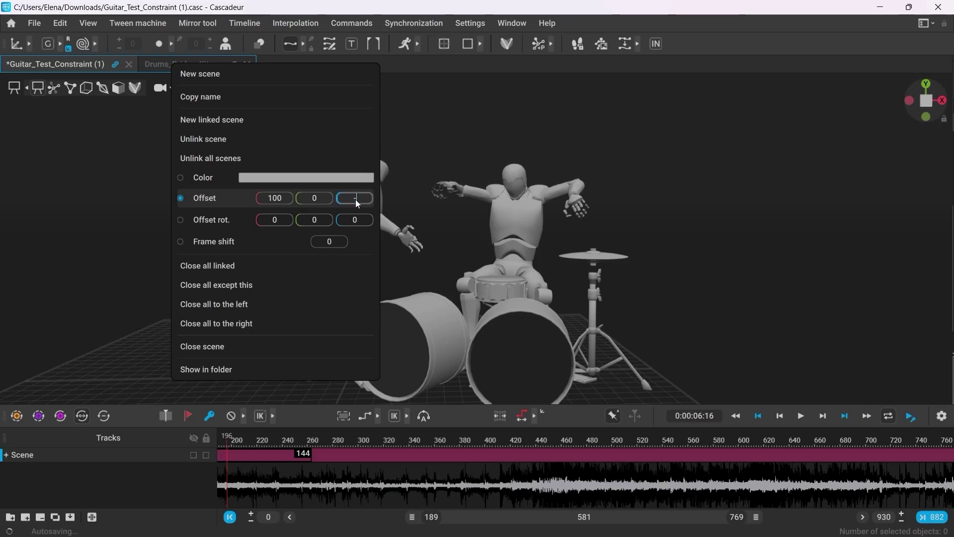
Set the linked drums scene's Z offset to -150 and its Y rotation offset to -30
key("Return")
left_click(321, 225)
type("-30")
key("Return")
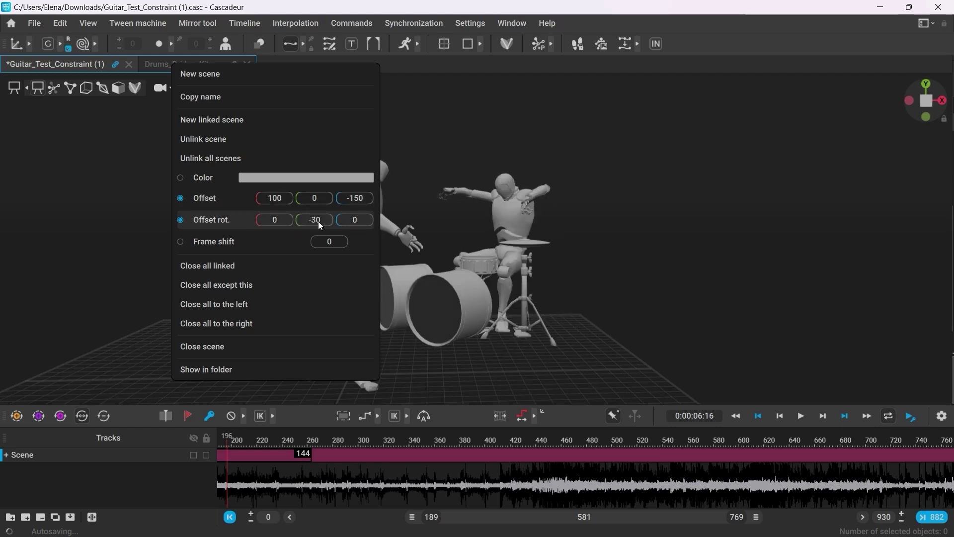
Enable a custom display color for the linked drums scene and pick a new color
left_click(188, 179)
left_click(251, 180)
left_click(366, 273)
left_click(470, 191)
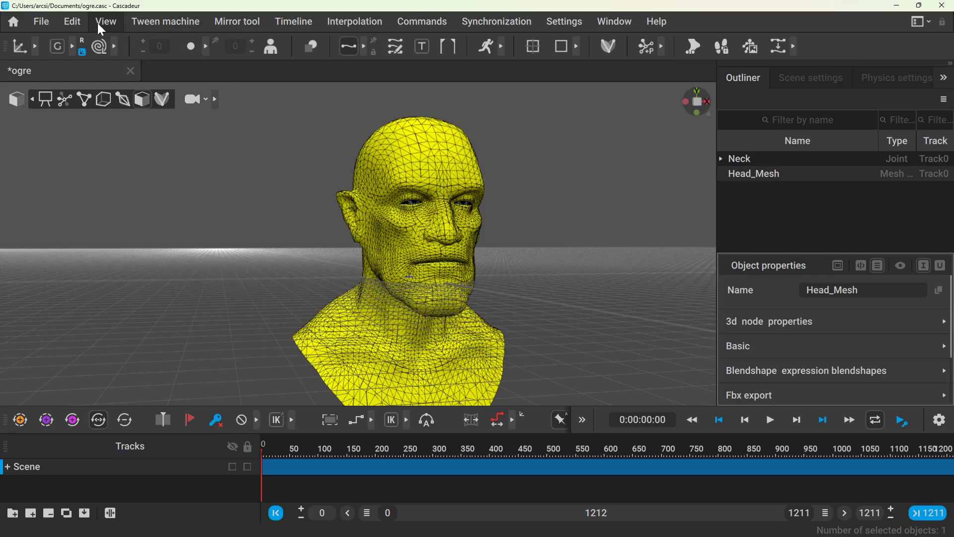
Bind the head_diffuse.png texture to the Head_Mesh object in the ogre scene
left_click(102, 21)
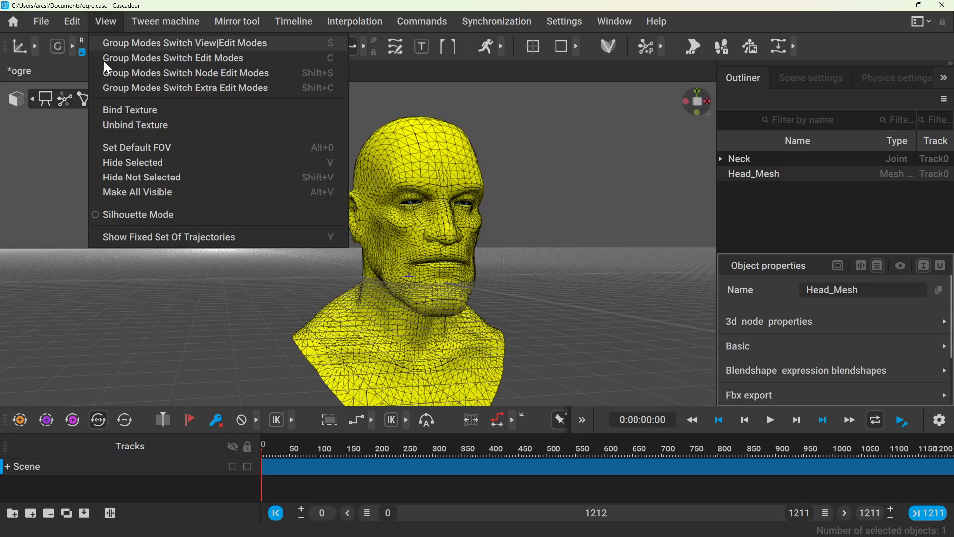
left_click(127, 111)
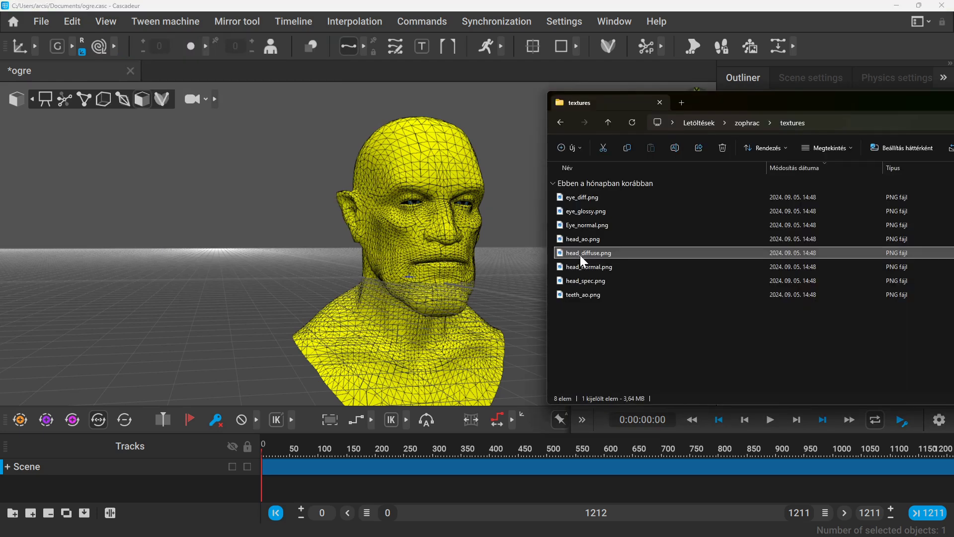
left_click_drag(580, 255, 420, 159)
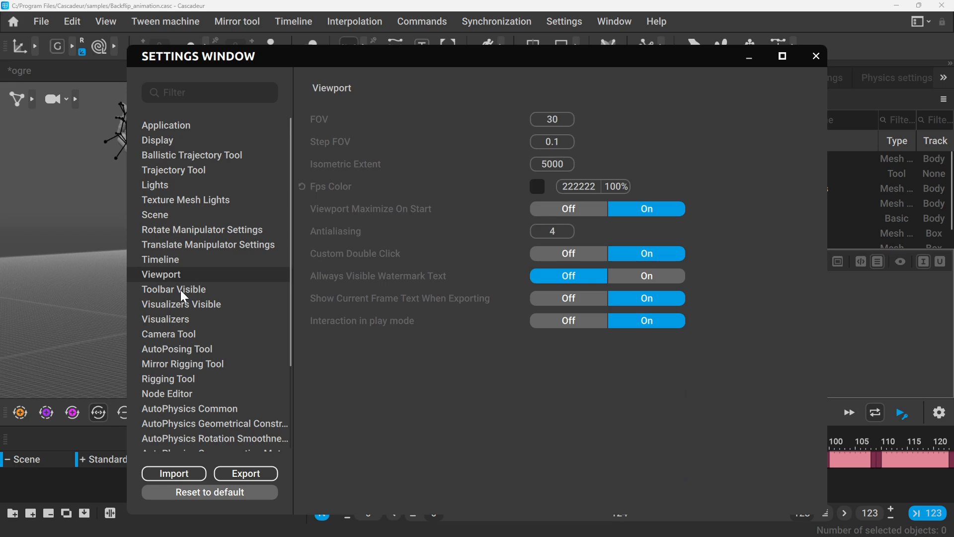
Turn off the Trajectory Tool in the Toolbar Visible settings
left_click(180, 290)
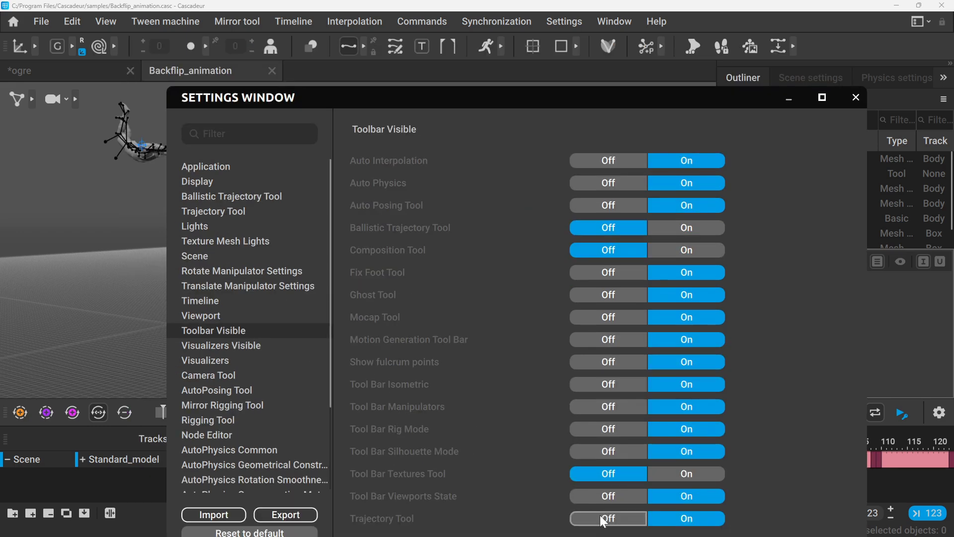
left_click(608, 521)
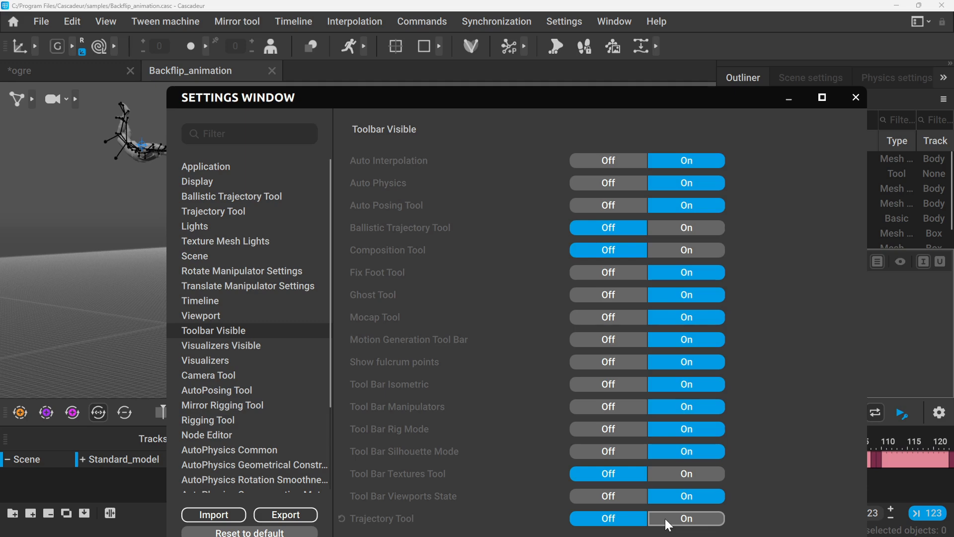
Turn the Trajectory Tool back on, toggle Tool Bar Viewports State off and on again, and close the settings
left_click(669, 521)
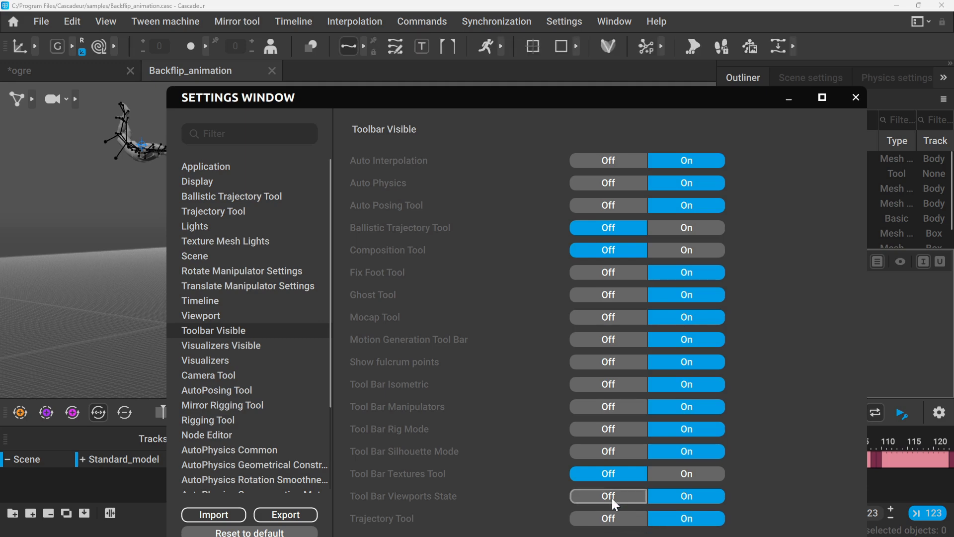
left_click(613, 498)
left_click(679, 502)
key("Escape")
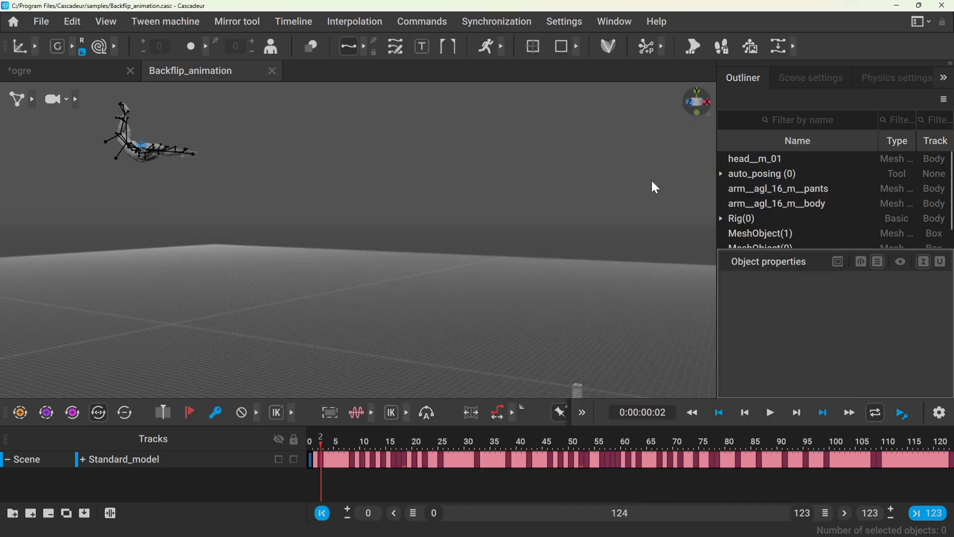
left_click(428, 23)
mouse_move(443, 57)
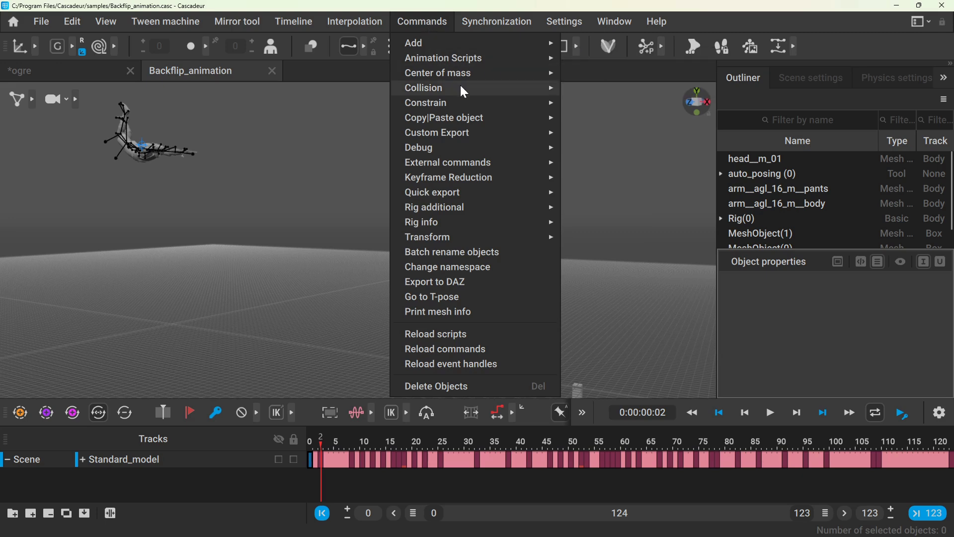
mouse_move(466, 86)
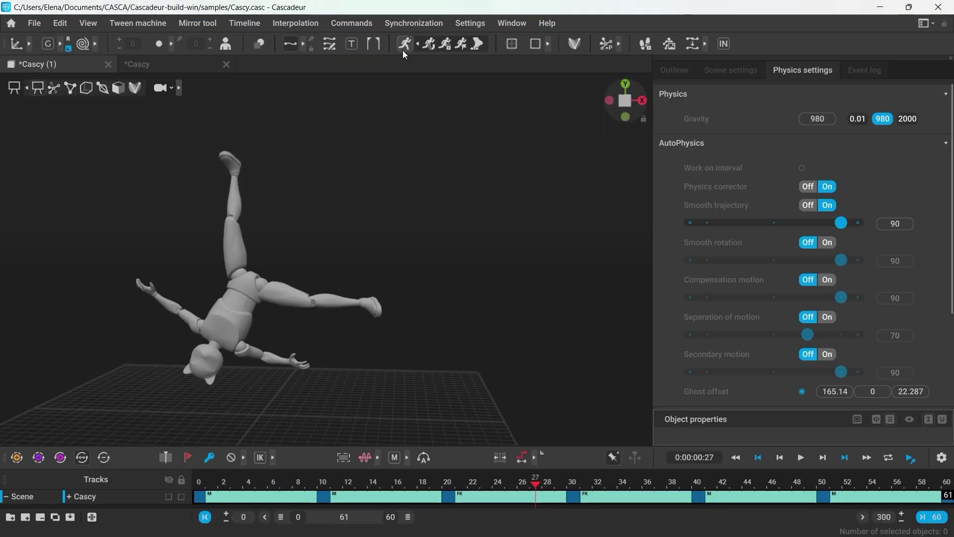
Activate AutoPhysics for the Cascy character, enable Separation of motion at 60, and play the animation
left_click(404, 45)
left_click(828, 316)
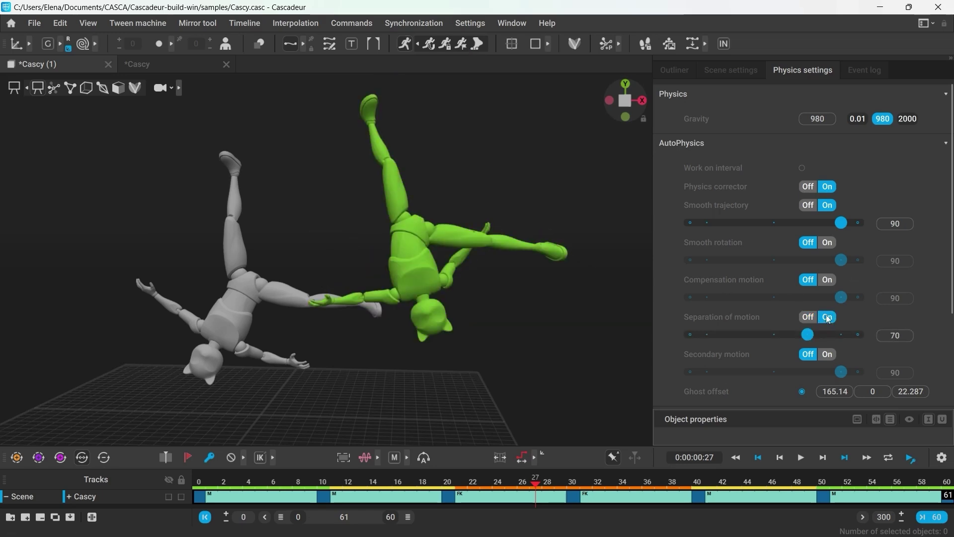
left_click_drag(837, 342, 793, 339)
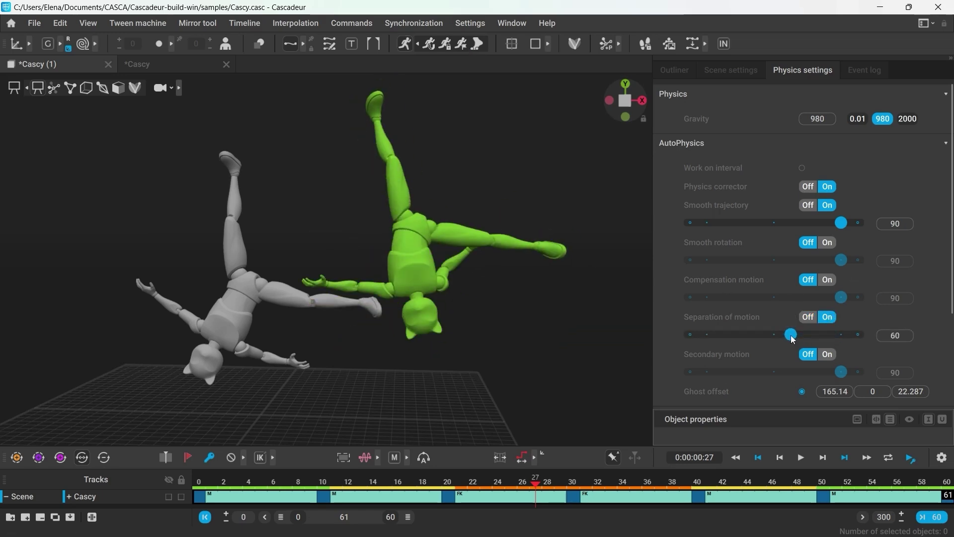
key("space")
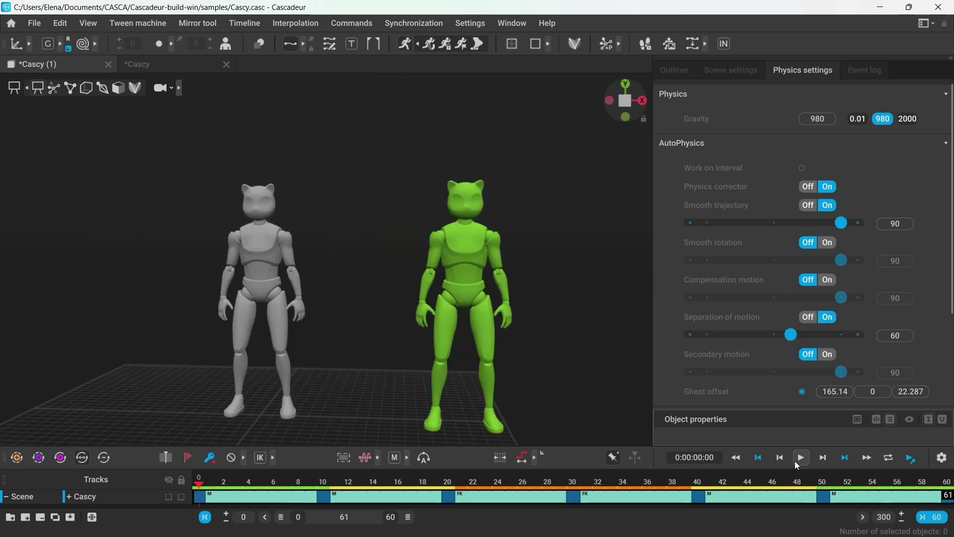